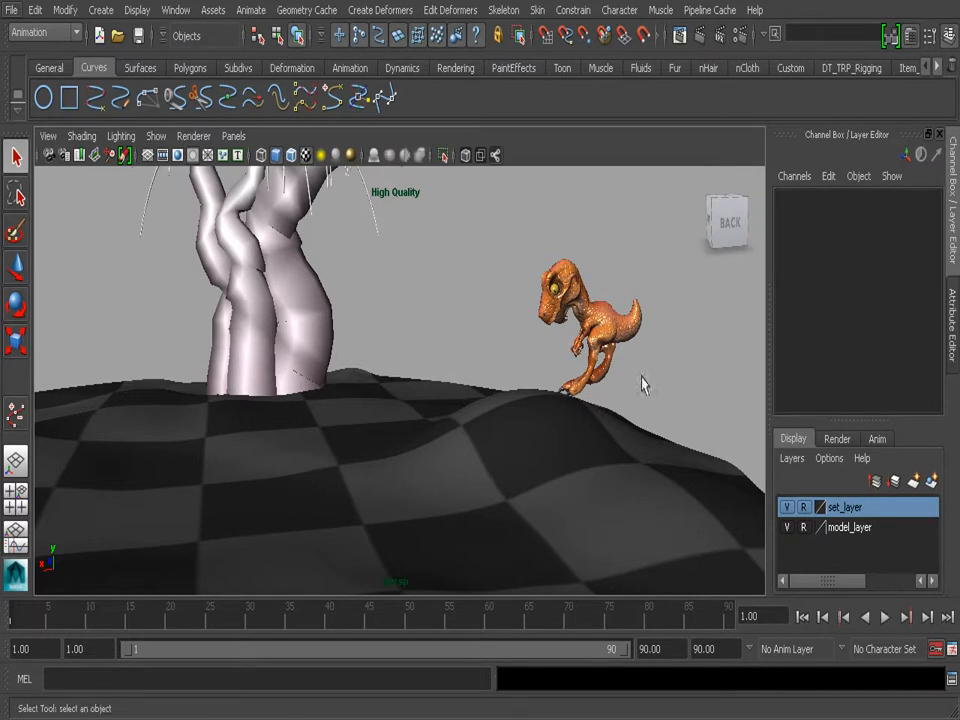
- Play the dinosaur's walk animation, view it from closer to the tree, and stop playback at frame 11
left_click(884, 617)
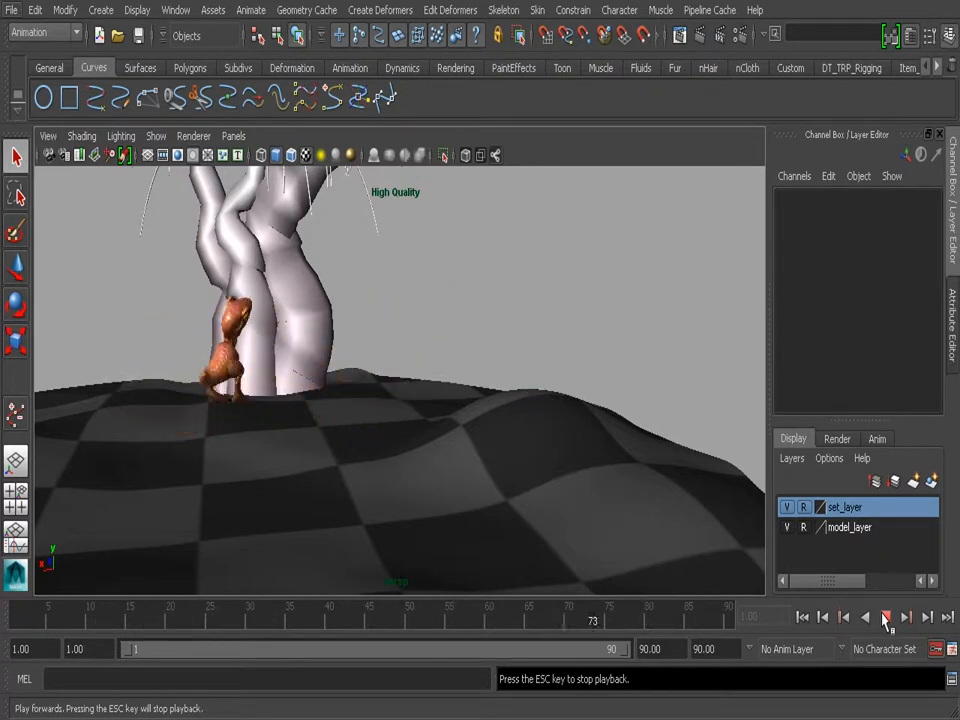
left_click_drag(275, 275, 210, 328, "alt")
right_click_drag(210, 328, 297, 352, "alt")
middle_click_drag(297, 352, 280, 395, "alt")
left_click_drag(280, 395, 322, 381, "alt")
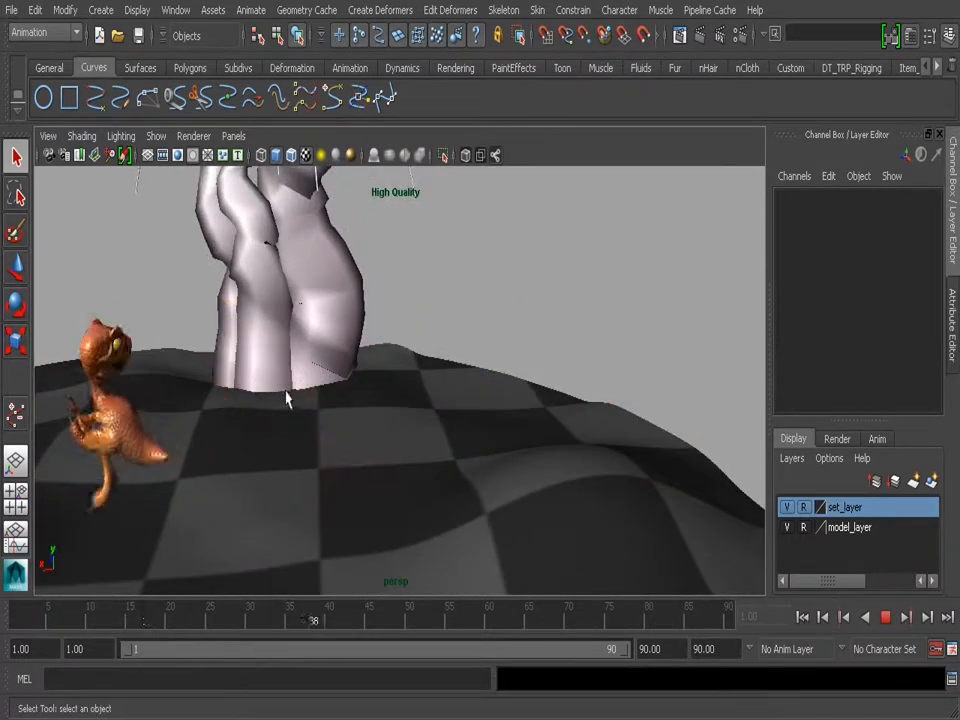
left_click(885, 617)
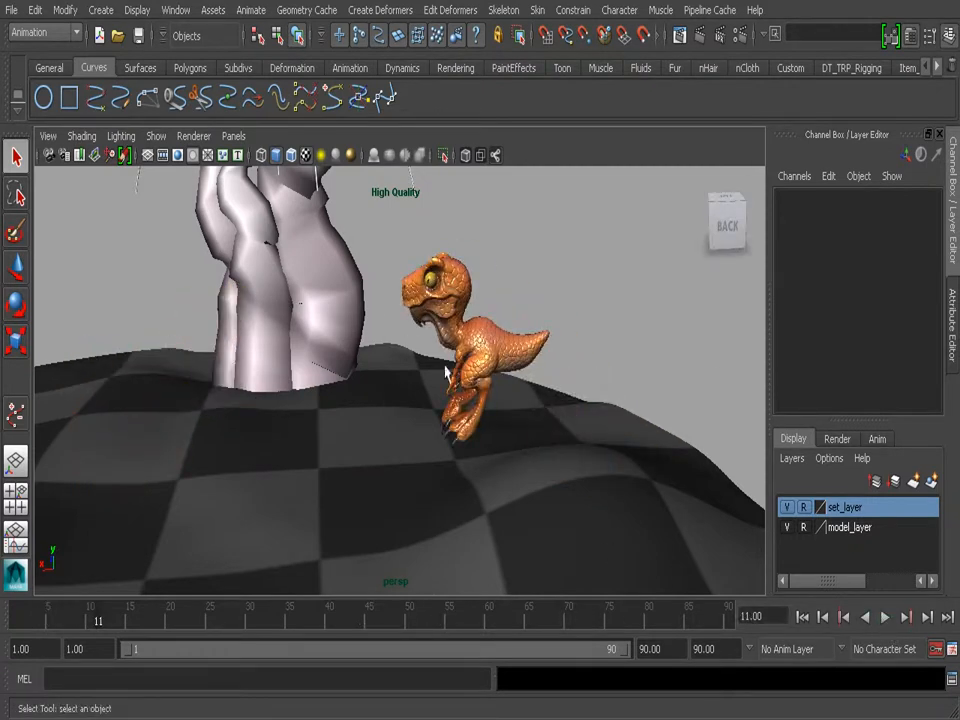
- Show NURBS curves in the viewport and select the dinosaur's anim_COG01 control
left_click(156, 136)
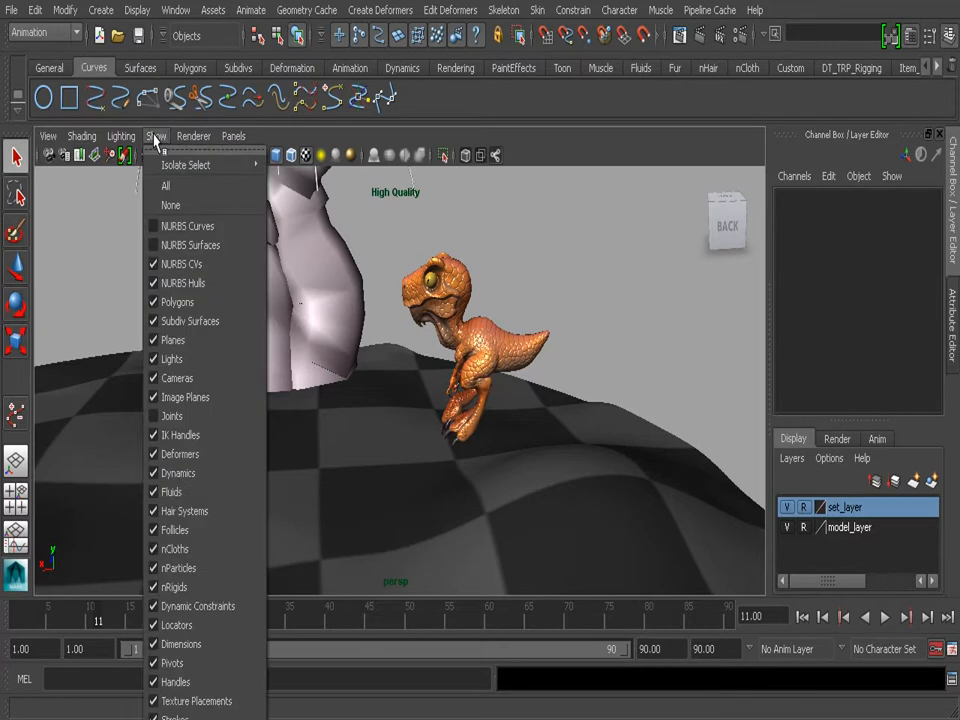
left_click(199, 228)
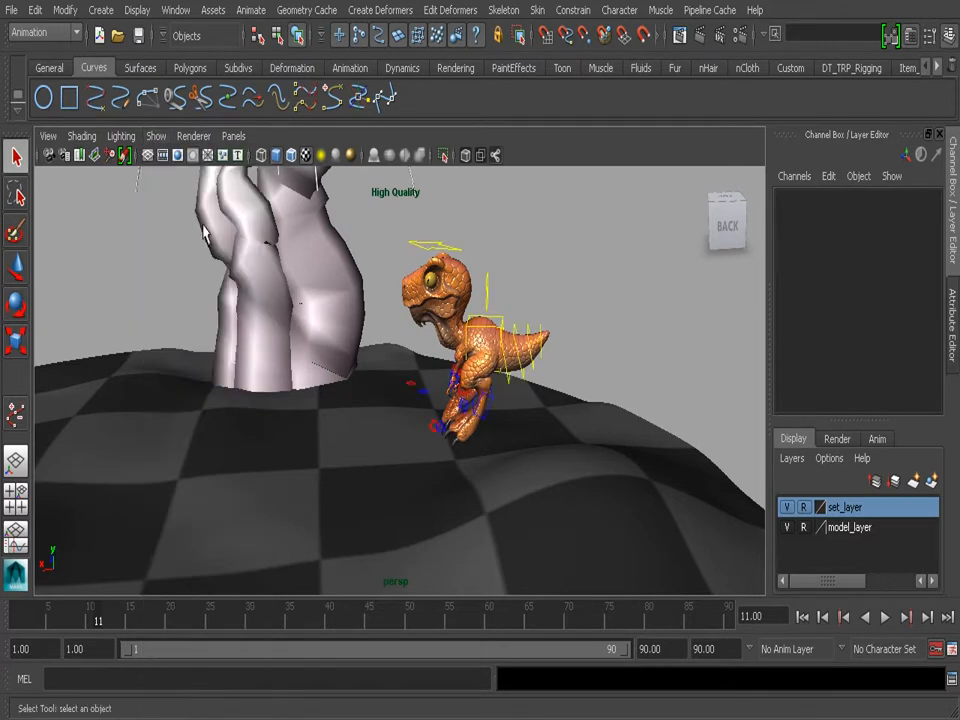
left_click(522, 301)
left_click_drag(522, 301, 498, 281, "alt")
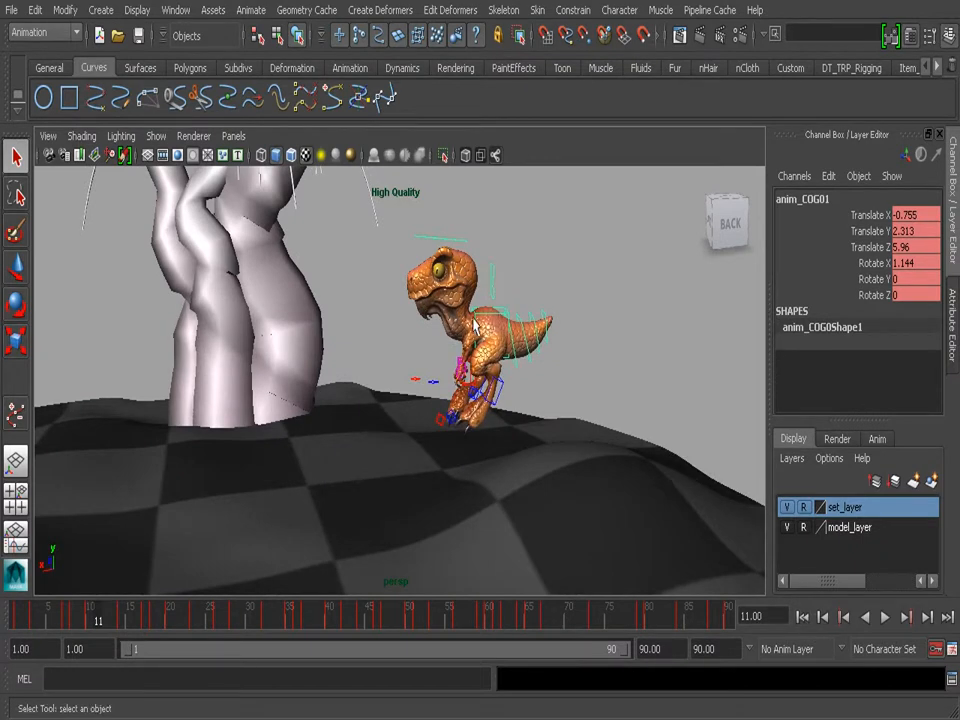
- Create an editable motion trail for the selected COG control using the reset default options
left_click(251, 10)
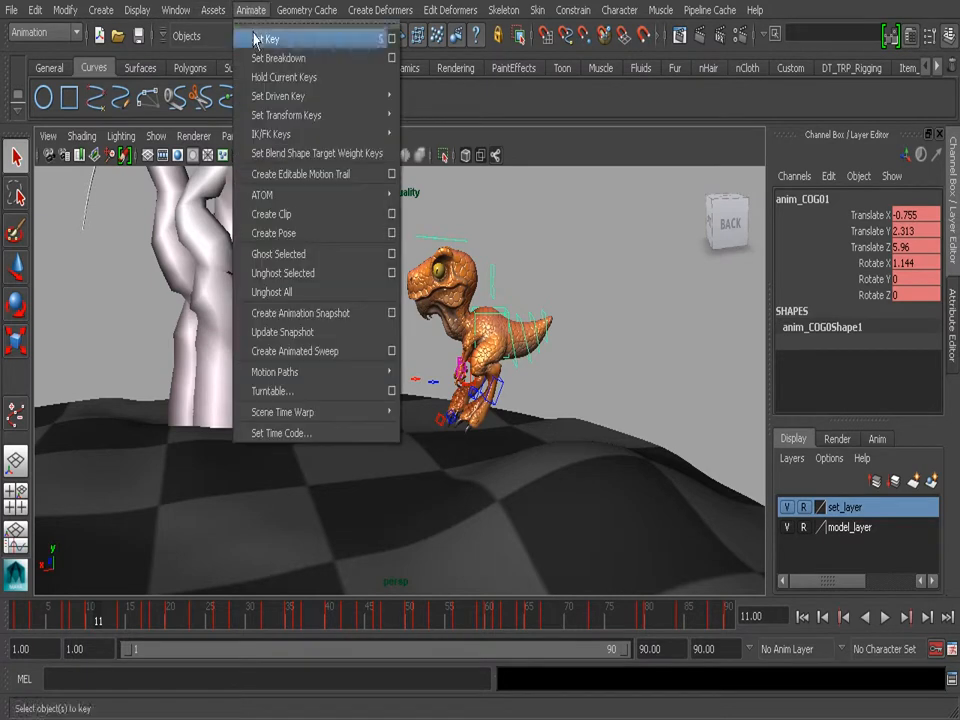
left_click(391, 175)
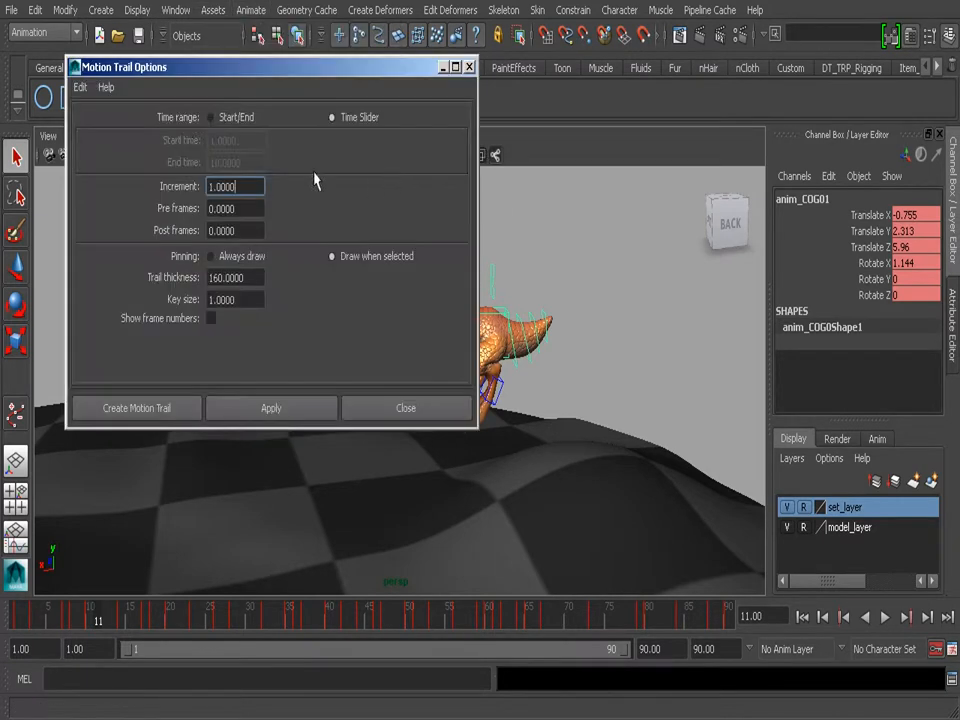
left_click(80, 87)
left_click(80, 125)
left_click(157, 409)
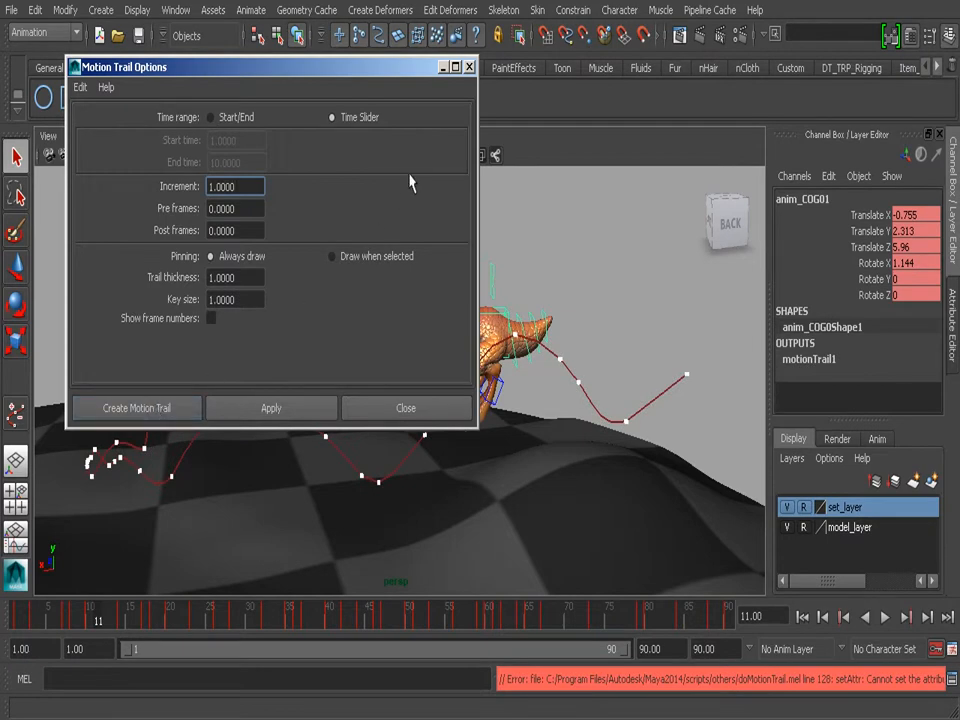
left_click(469, 68)
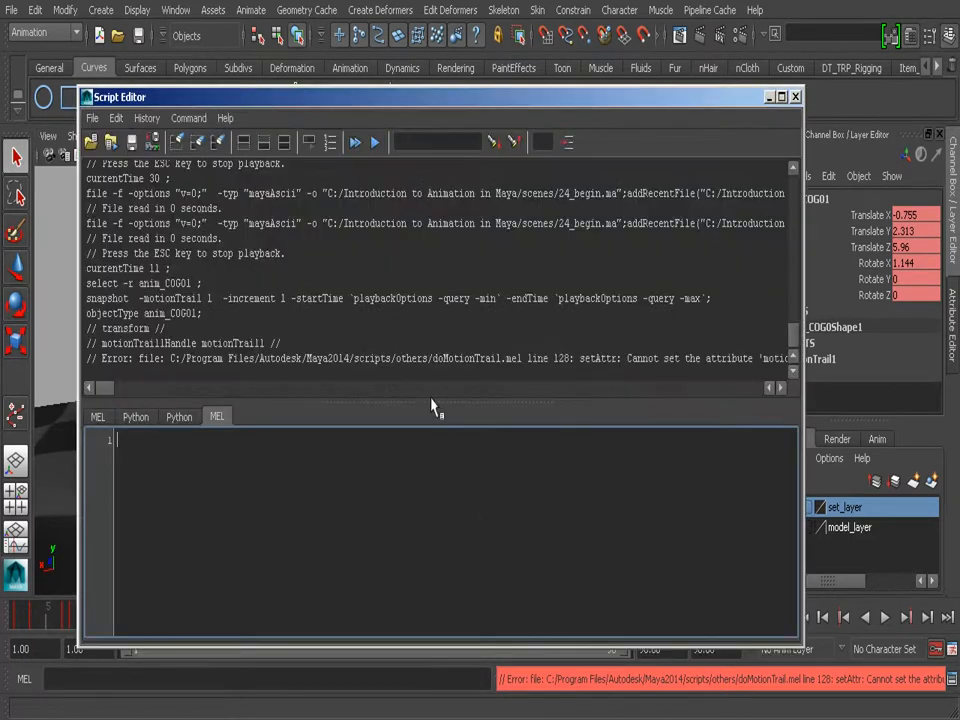
- Read the end of the motion trail error line in the Script Editor and close the editor
mouse_move(105, 388)
left_mouse_down()
mouse_move(144, 390)
mouse_move(118, 402)
left_mouse_up()
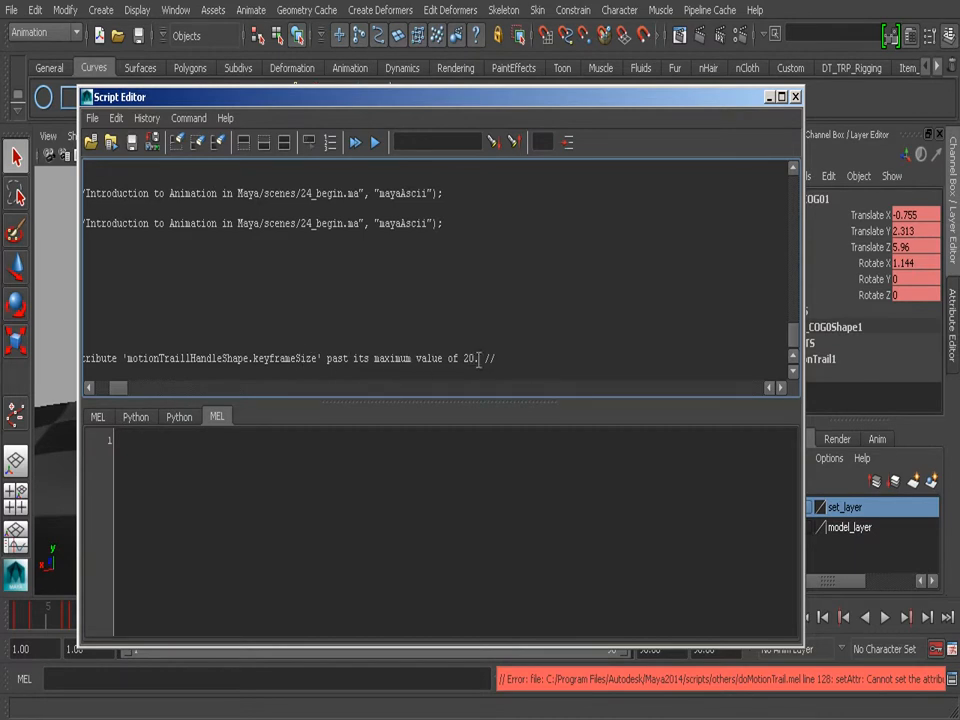
left_click(795, 98)
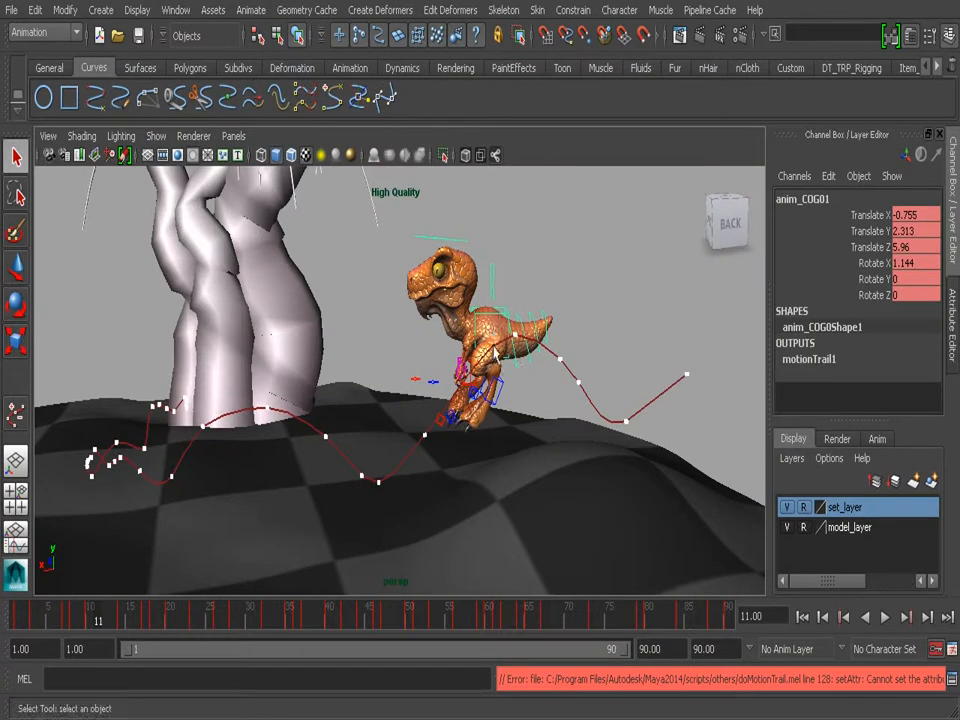
- Deselect the COG control and move the current time to frame 1 to expose the motion trail
left_click(465, 476)
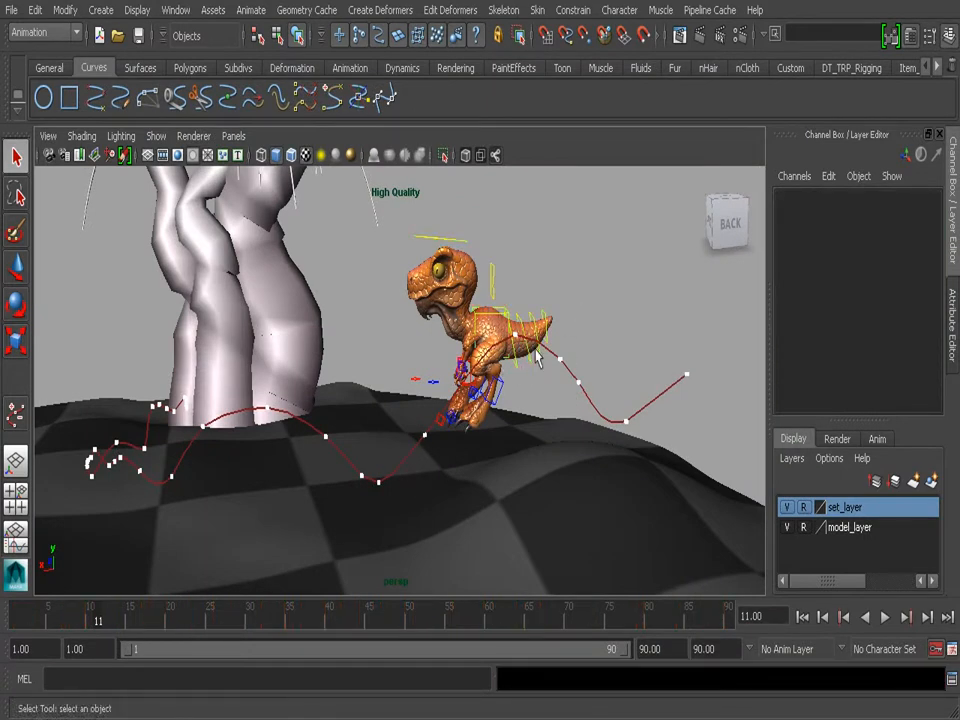
mouse_move(352, 453)
left_mouse_down("alt")
mouse_move(381, 435)
mouse_move(343, 435)
mouse_move(360, 436)
left_mouse_up("alt")
left_click_drag(467, 446, 362, 322, "alt")
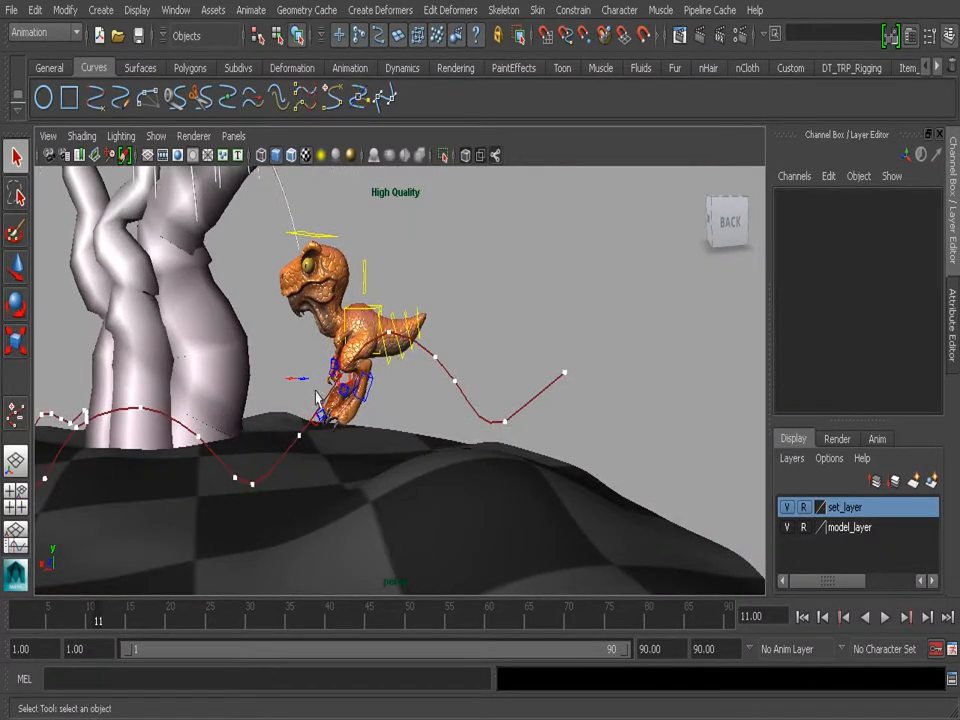
left_click_drag(105, 617, 18, 620)
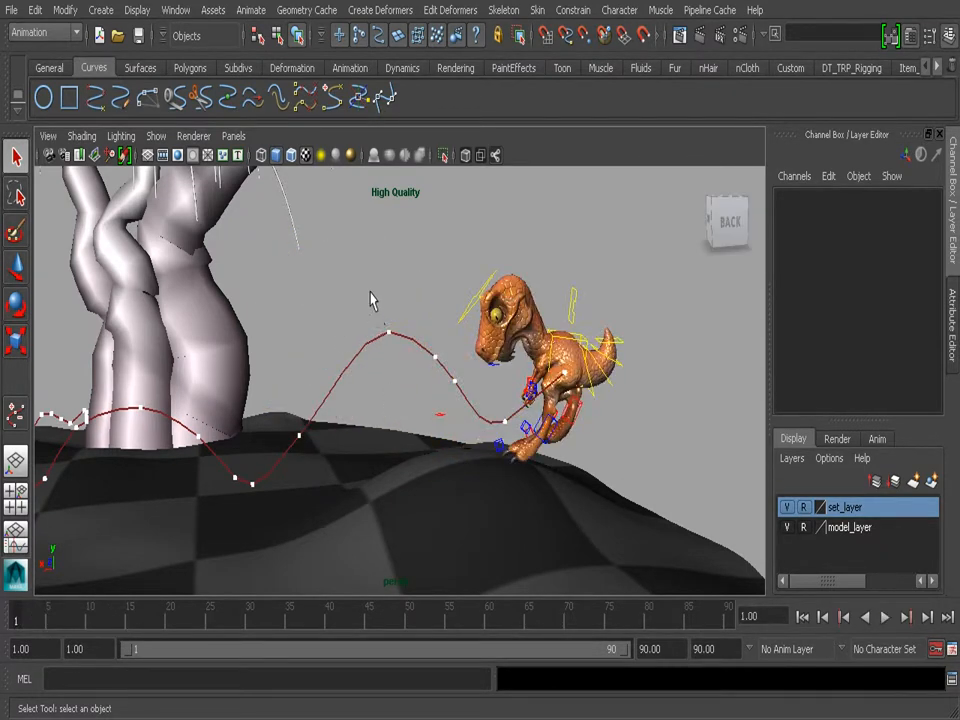
- Select the peak keyframe of the motion trail's tall arc and try moving it up toward the tree
left_click_drag(376, 300, 408, 343)
left_click_drag(284, 388, 369, 296, "alt")
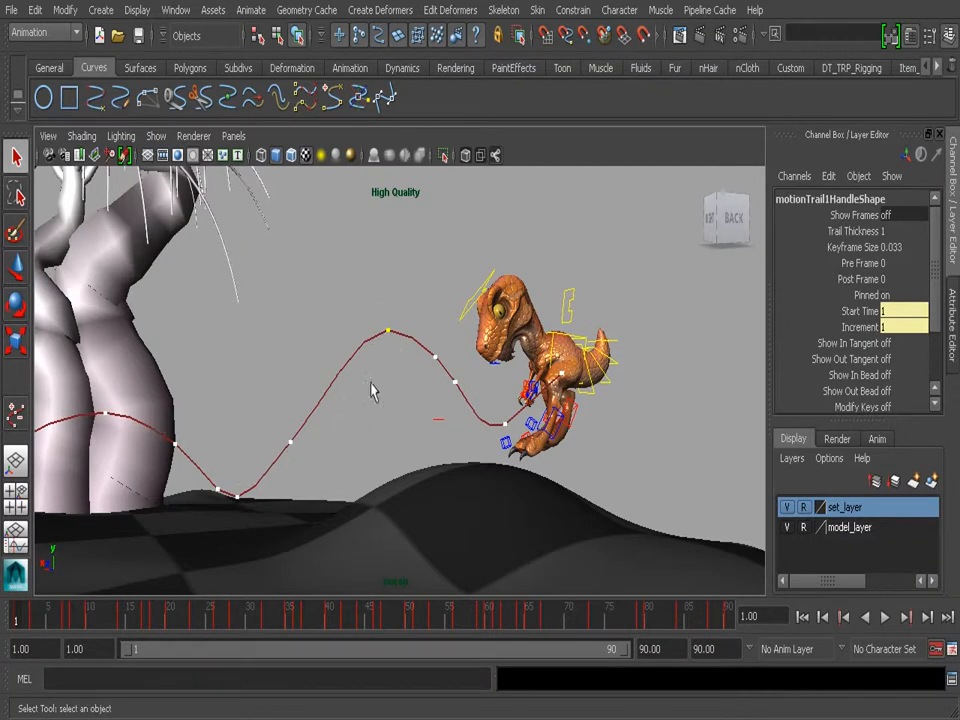
left_click_drag(341, 347, 334, 368, "alt")
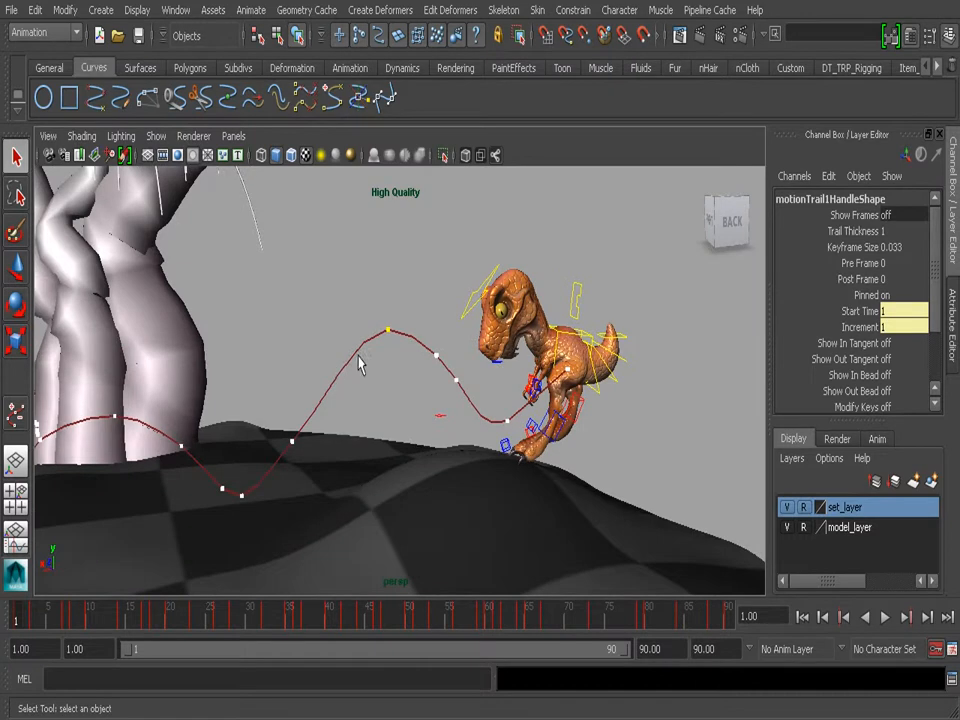
left_click(387, 331)
key("w")
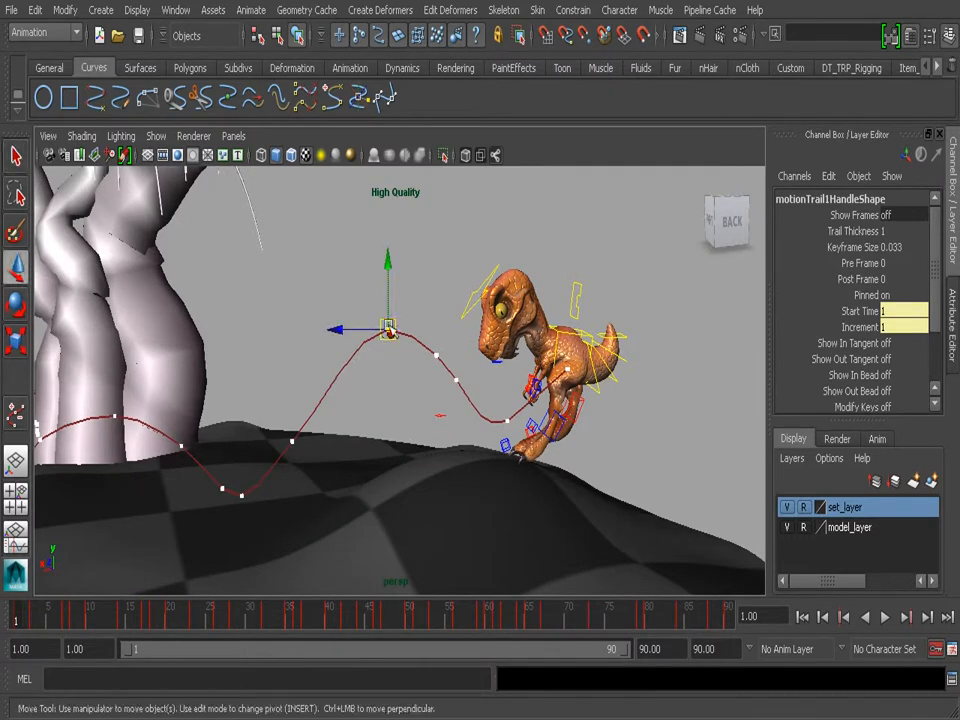
left_click_drag(385, 310, 366, 286)
key("ctrl+z")
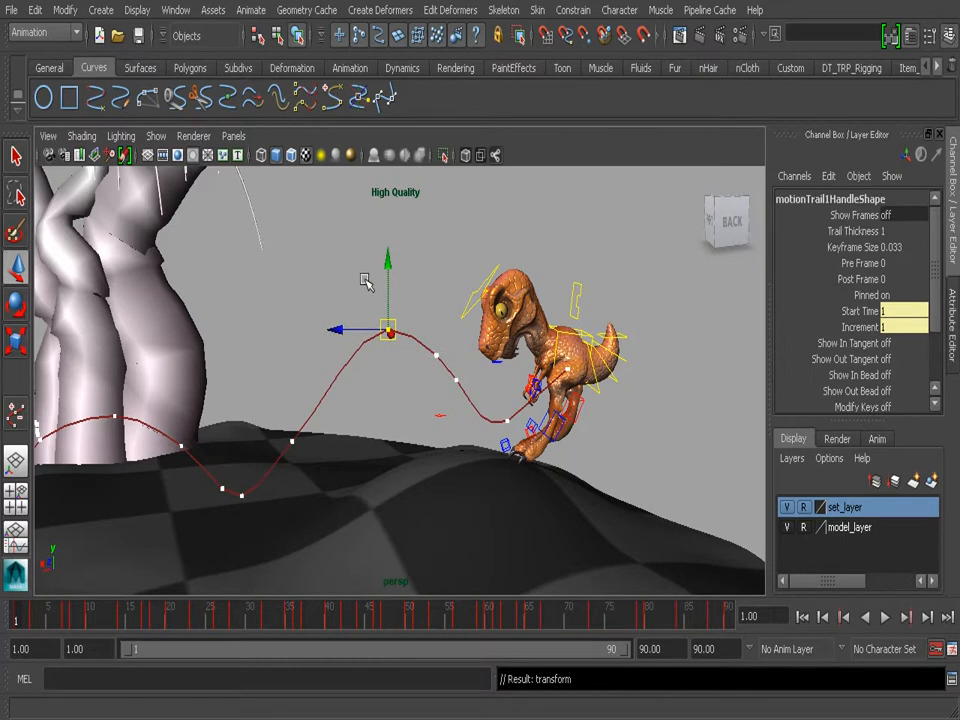
- Switch to the Persp/Graph layout and isolate anim_COG01's Translate X, Y and Z curves around the first frames
left_click(22, 545)
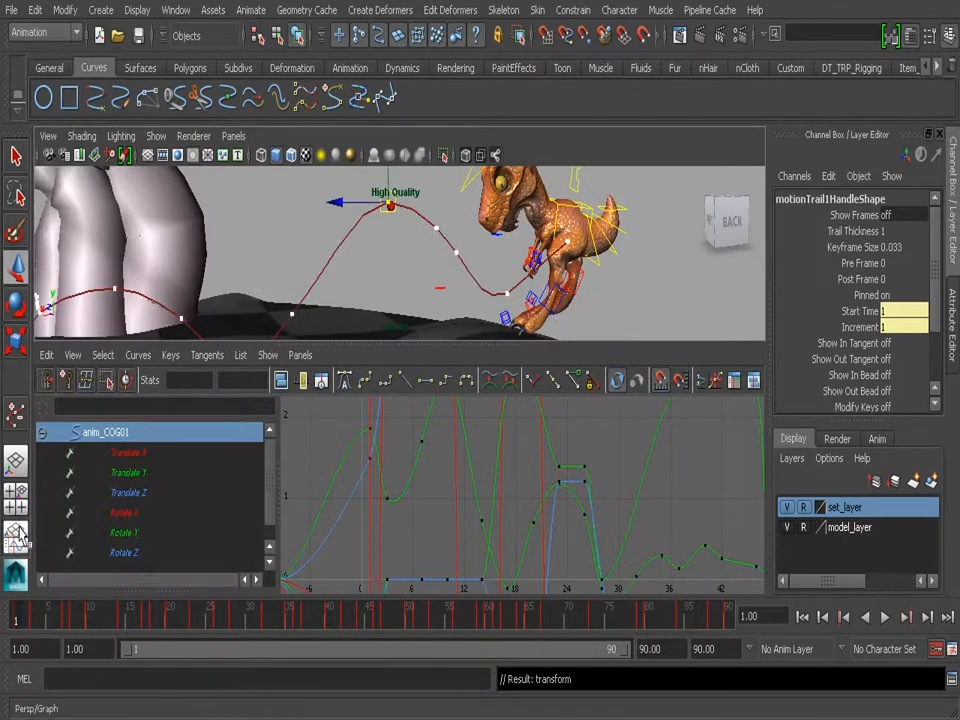
left_click(130, 492)
left_click(142, 454, "shift")
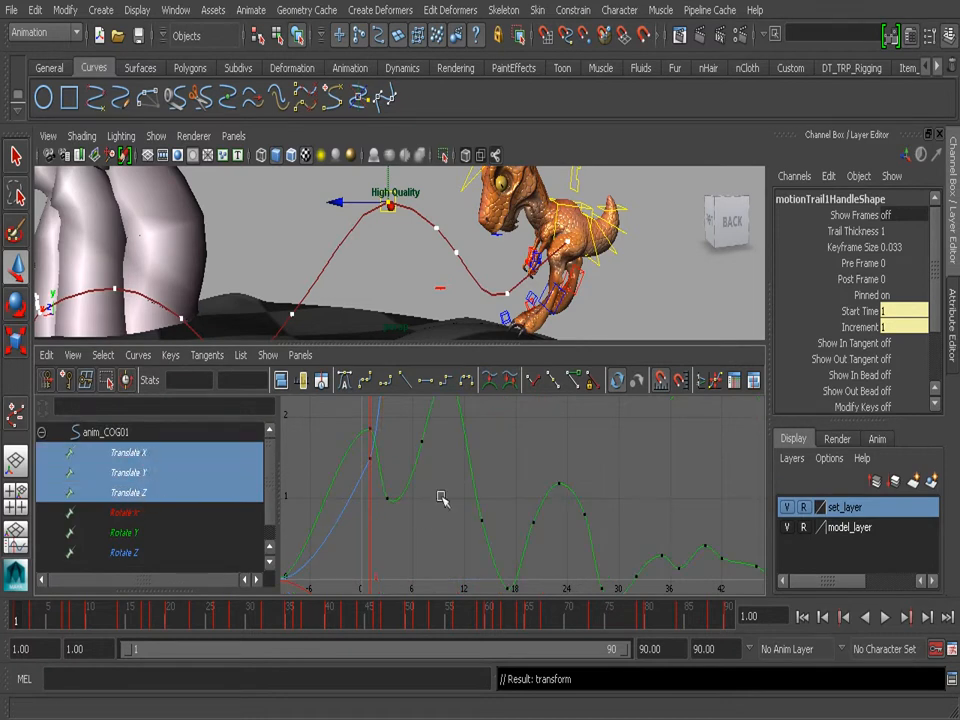
key("f")
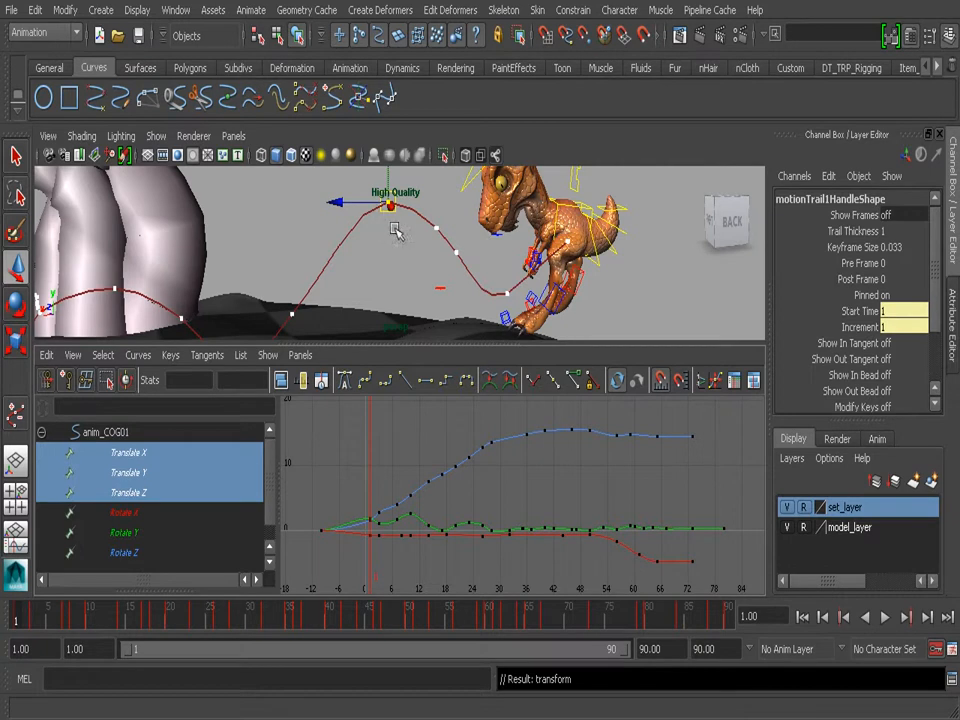
scroll(366, 492, "up", 3)
middle_click_drag(366, 493, 484, 480, "alt")
scroll(465, 472, "up", 4)
- Try moving the trail's peak keyframe down and toward the tree while watching the translate curves
left_click_drag(389, 206, 346, 230)
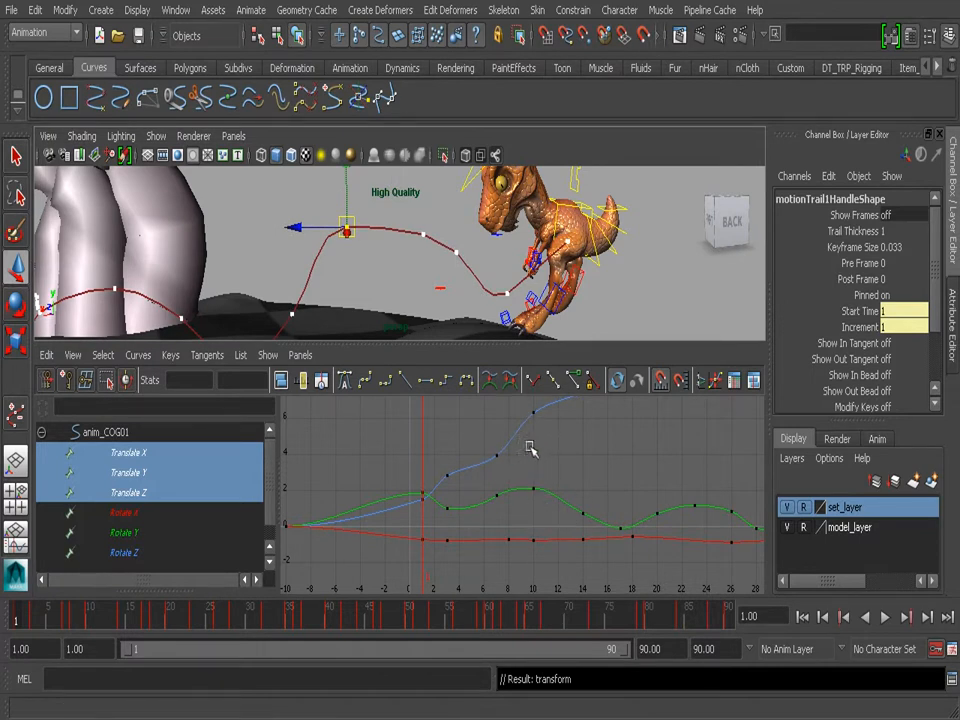
mouse_move(401, 227)
middle_mouse_down("alt")
mouse_move(370, 245)
mouse_move(391, 230)
middle_mouse_up("alt")
key("ctrl+z")
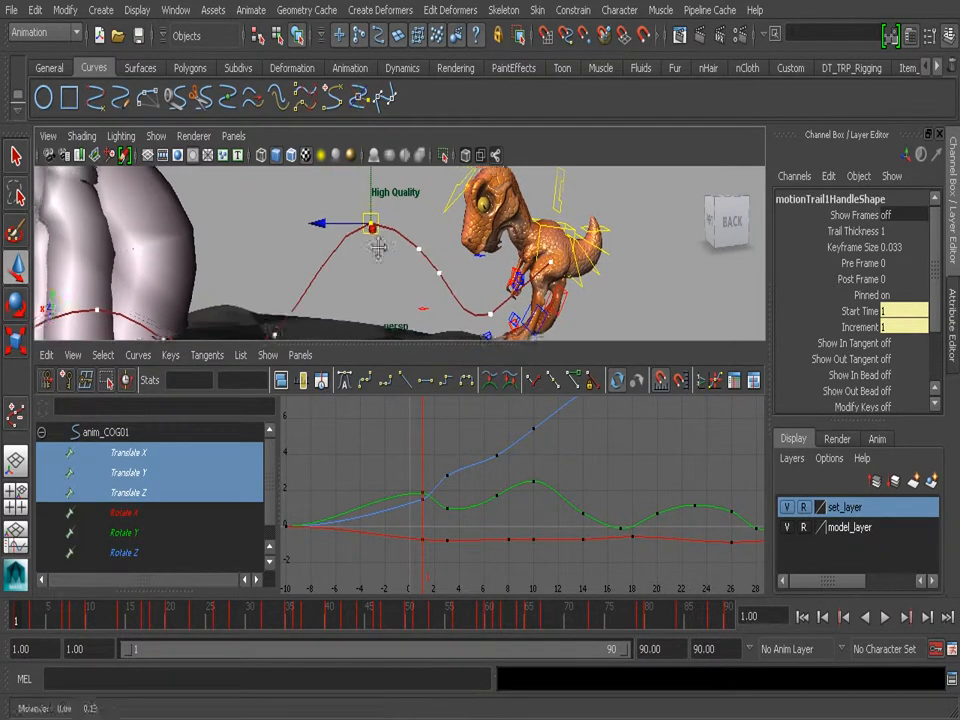
- Move the trail's peak keyframe along the Z axis toward the tree
left_click_drag(343, 208, 301, 233)
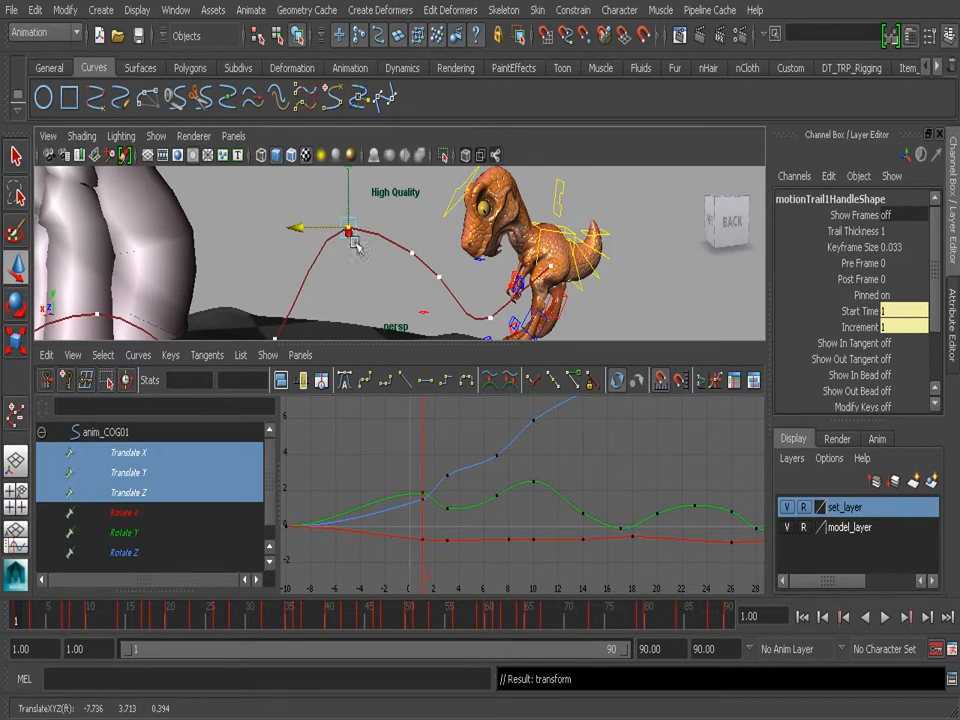
left_click_drag(348, 232, 325, 250, "alt")
left_click_drag(320, 259, 252, 255)
left_click_drag(349, 229, 376, 254, "alt")
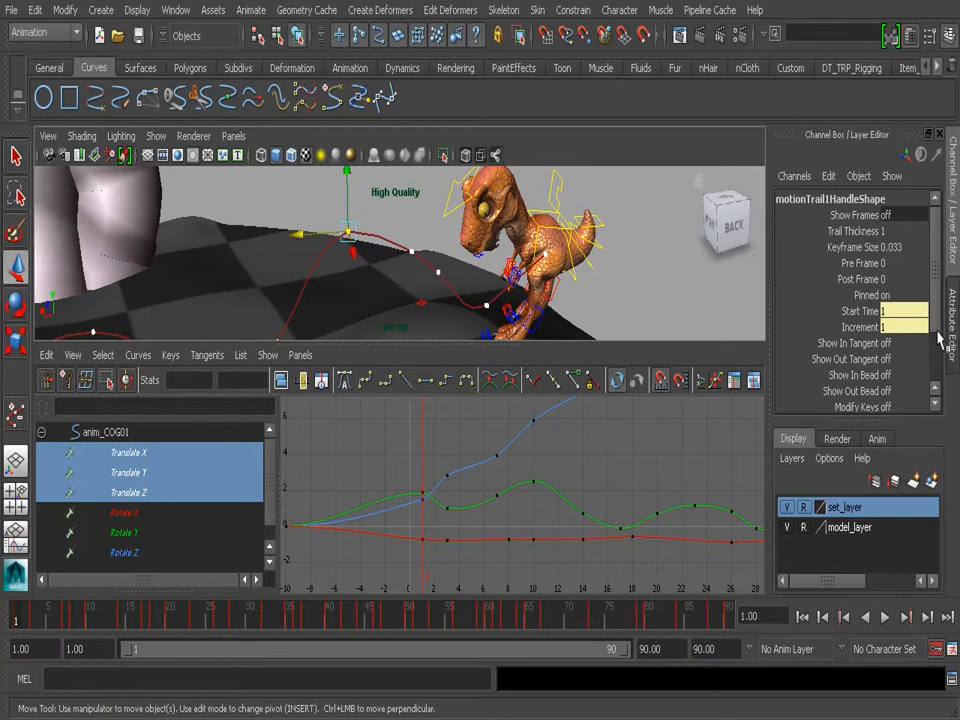
- Enable Show In Tangent and Show Out Tangent for motionTrail1HandleShape
scroll(900, 338, "down", 1)
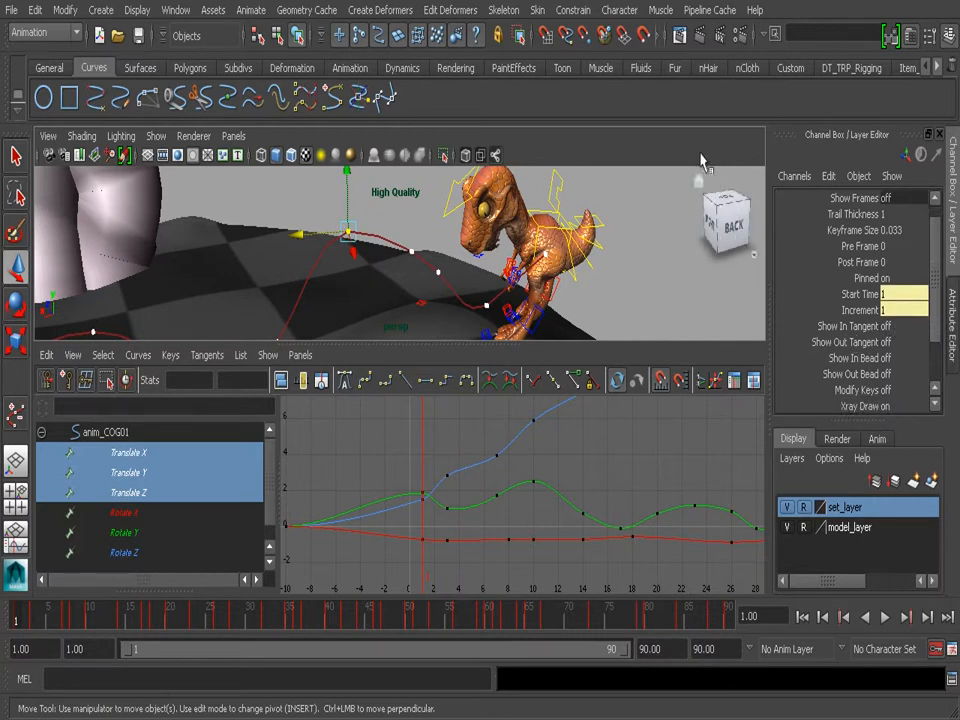
key("ctrl+a")
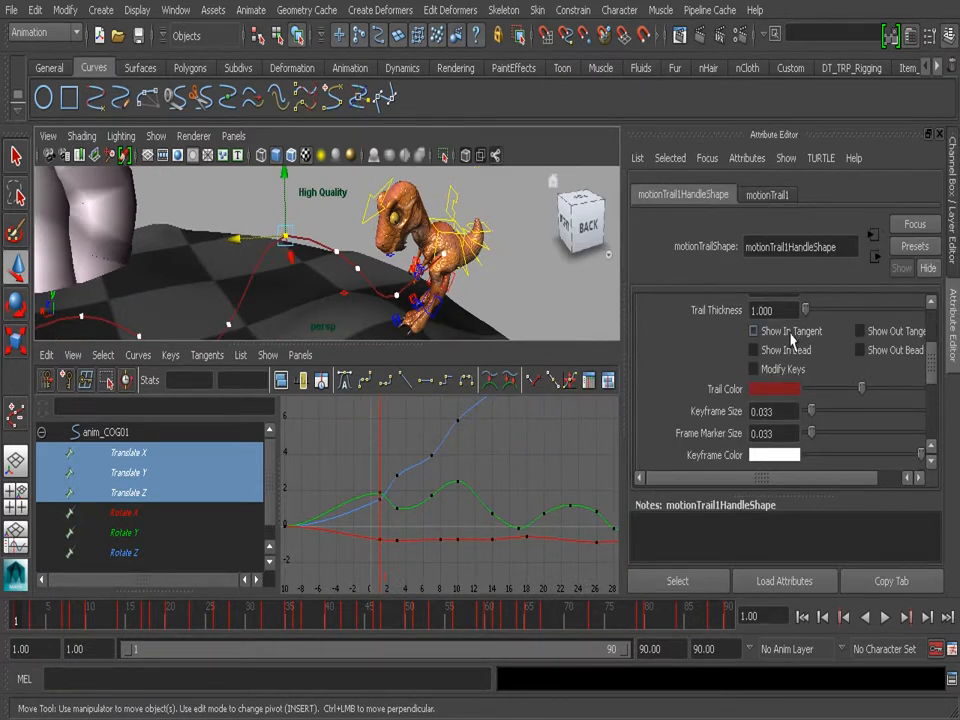
left_click(893, 338)
right_click_drag(280, 232, 326, 236, "alt")
middle_click_drag(326, 236, 354, 253, "alt")
right_click_drag(354, 253, 385, 256, "alt")
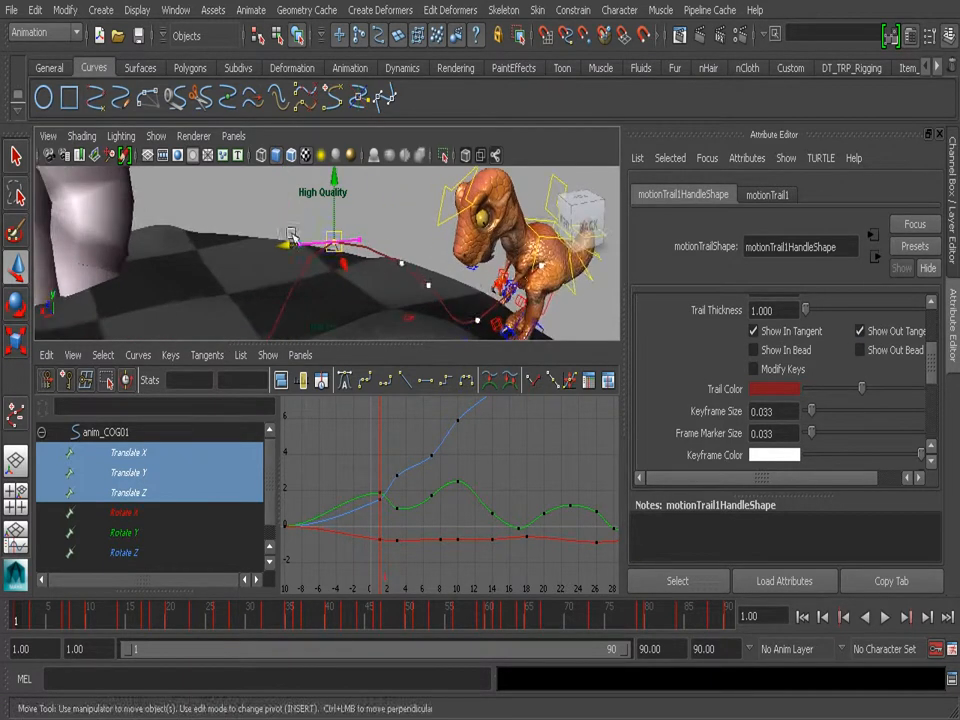
- Lengthen the peak keyframe's in-tangent toward the tree and tilt its handle downward
left_click_drag(306, 247, 309, 250)
left_click_drag(300, 249, 215, 246, "alt")
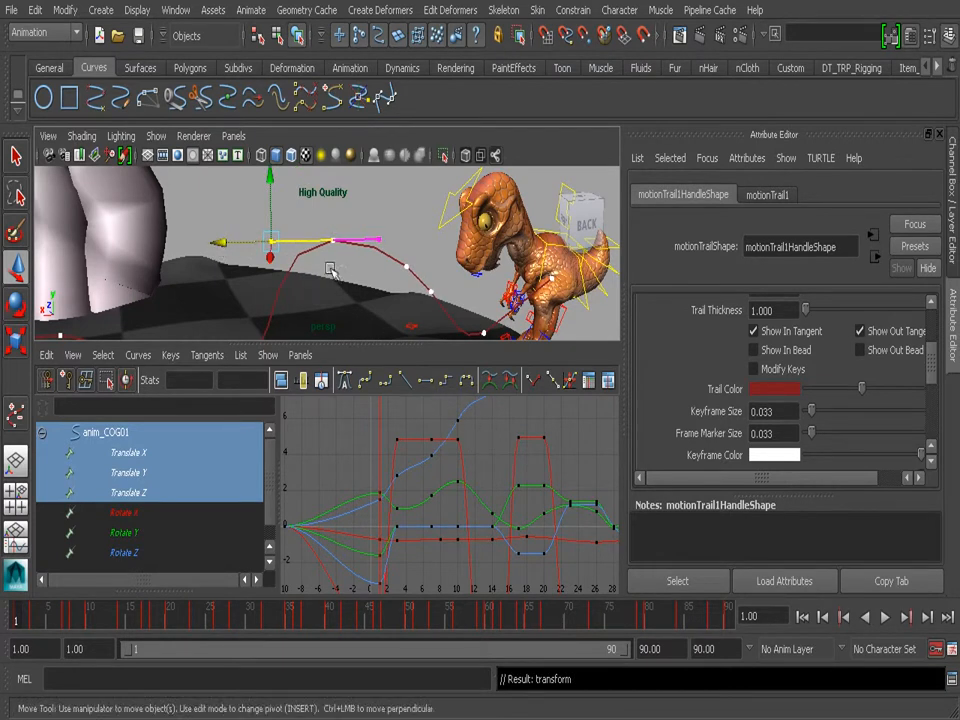
left_click_drag(318, 263, 352, 244, "alt")
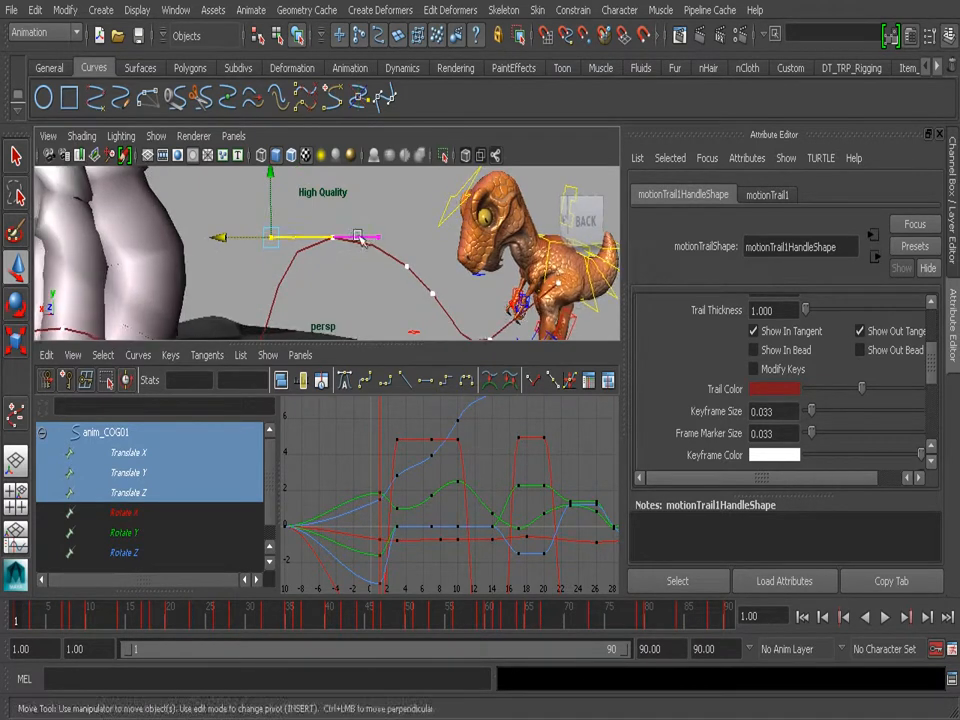
left_click_drag(265, 183, 263, 198)
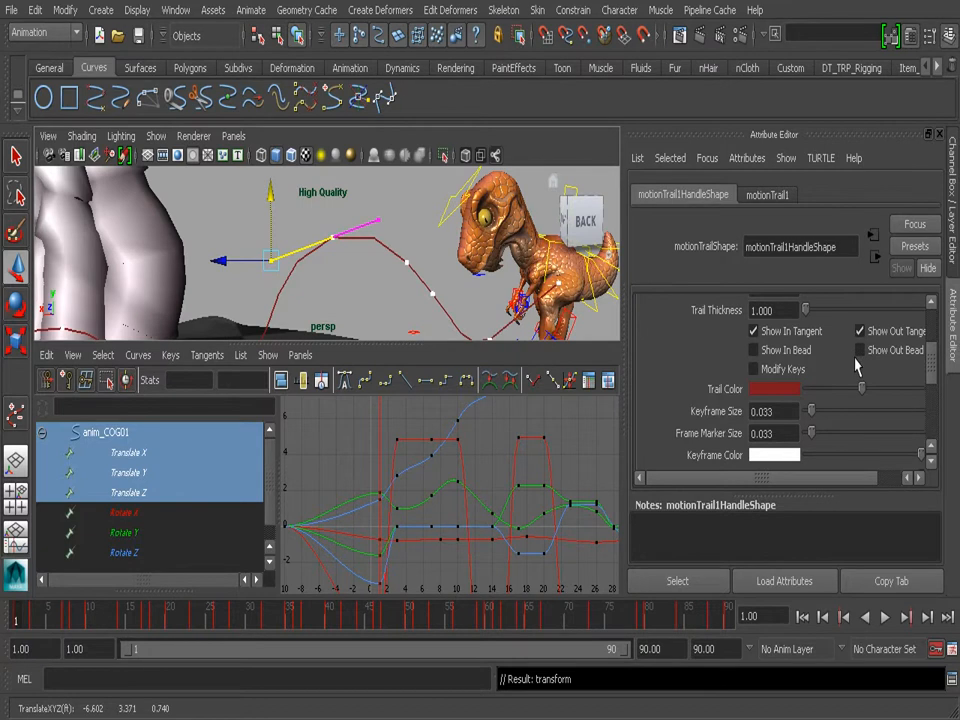
- Replace the trail's tangent display with Show In Bead and isolate the Translate Y curve in the Graph Editor
left_click(798, 346)
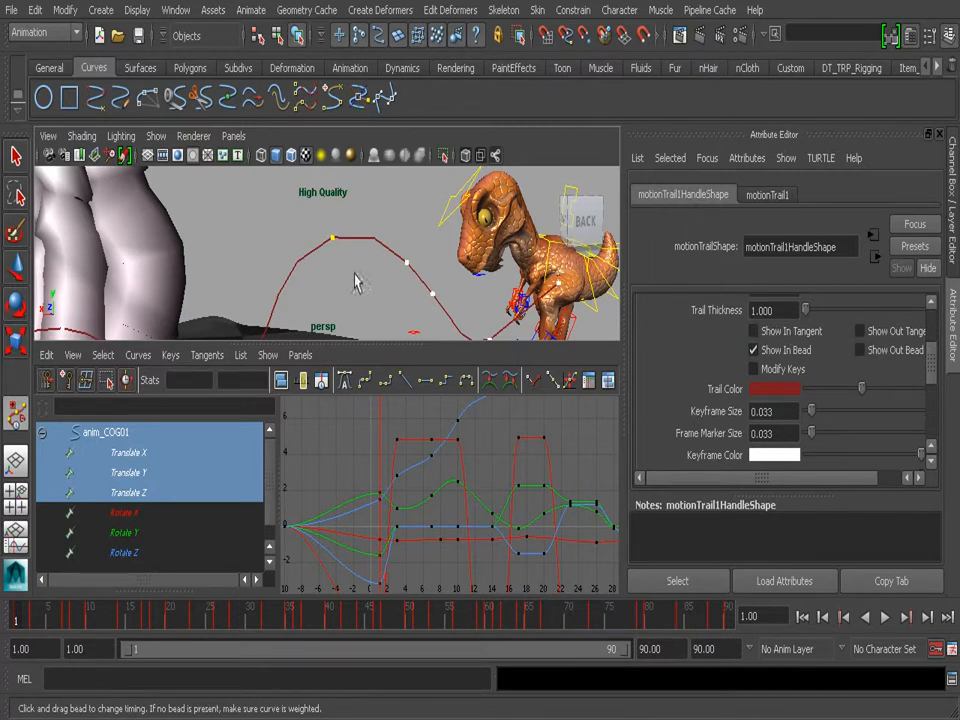
left_click(141, 472)
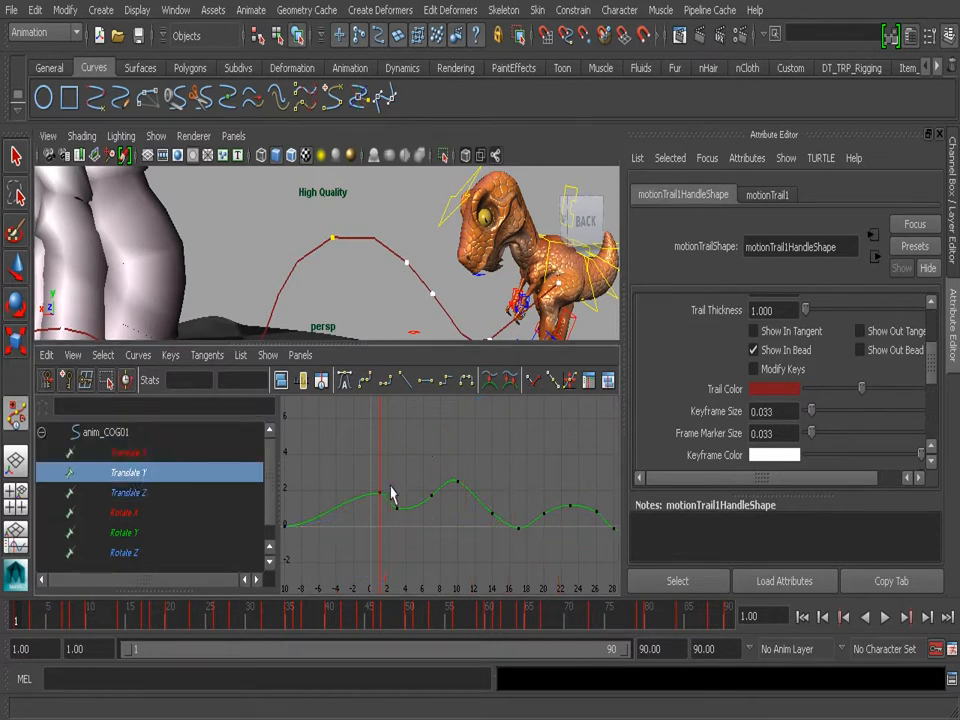
middle_click_drag(385, 466, 384, 450, "alt")
right_click_drag(376, 450, 406, 446, "alt")
middle_click_drag(406, 446, 394, 460, "alt")
right_click_drag(383, 451, 456, 572)
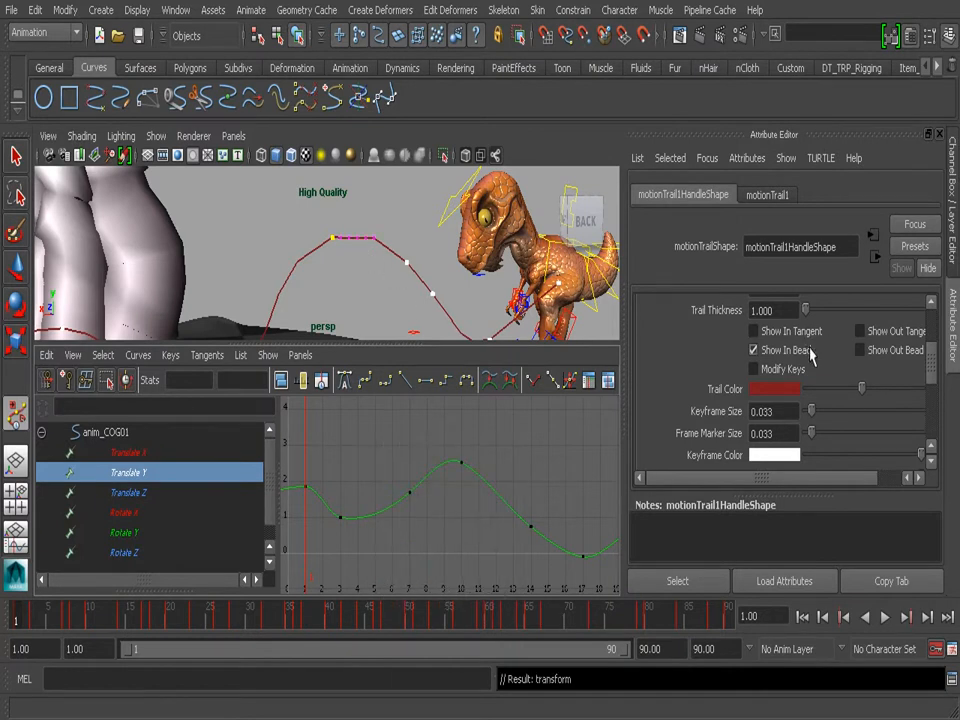
- Keep Show In Bead enabled on the trail and shift the peak keyframe's in-bead timing toward the previous keyframe
left_click(790, 351)
left_click(868, 351)
left_click(803, 351)
right_click_drag(302, 228, 376, 234, "alt")
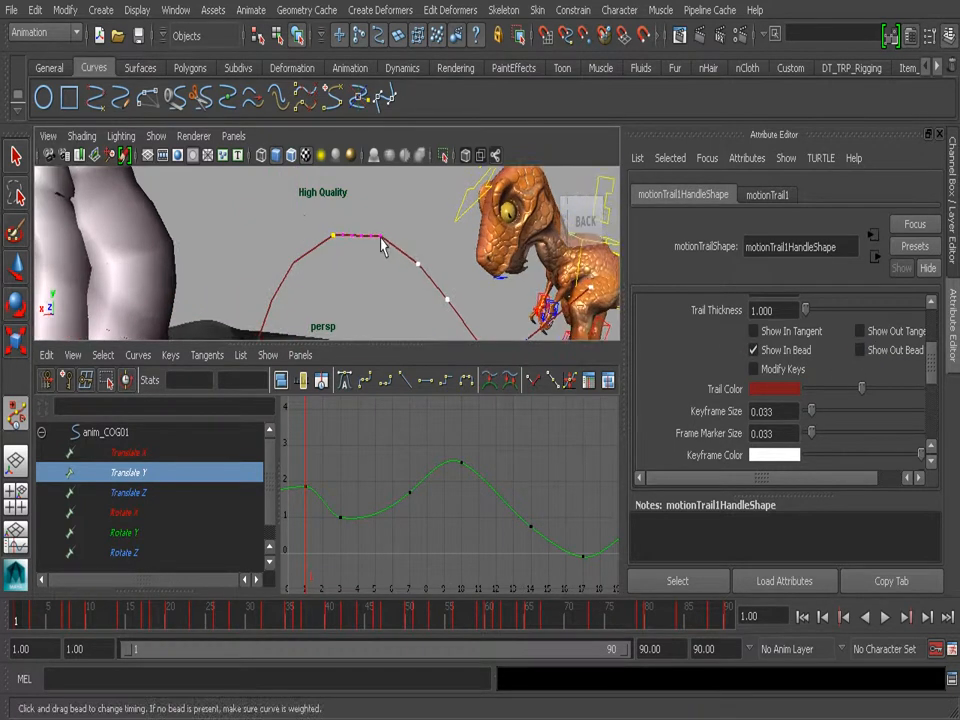
left_click(381, 239)
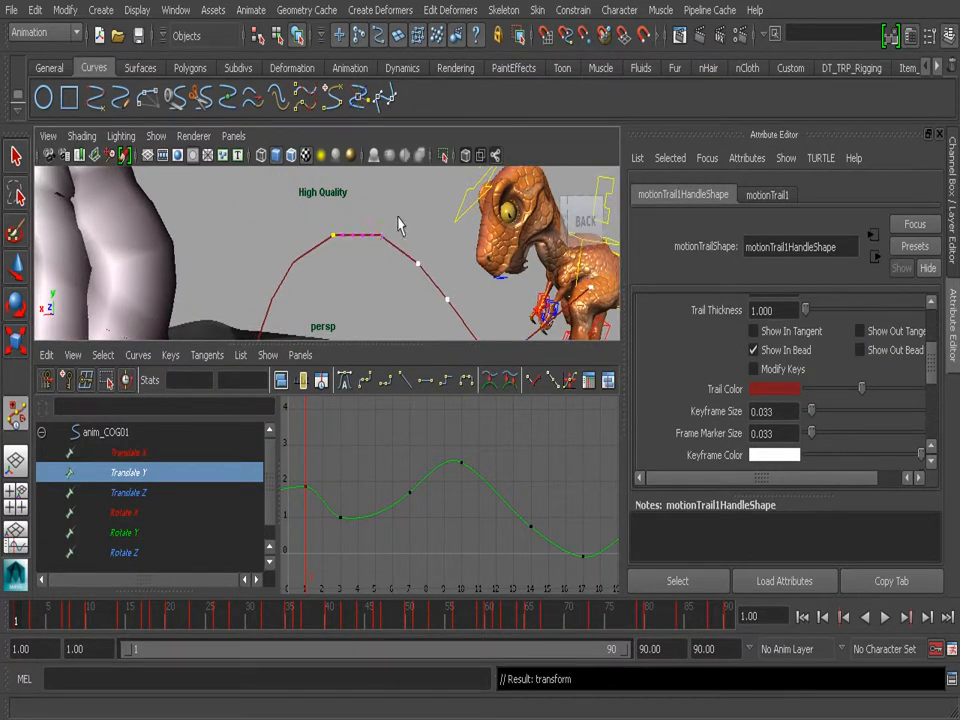
left_click_drag(381, 243, 395, 252)
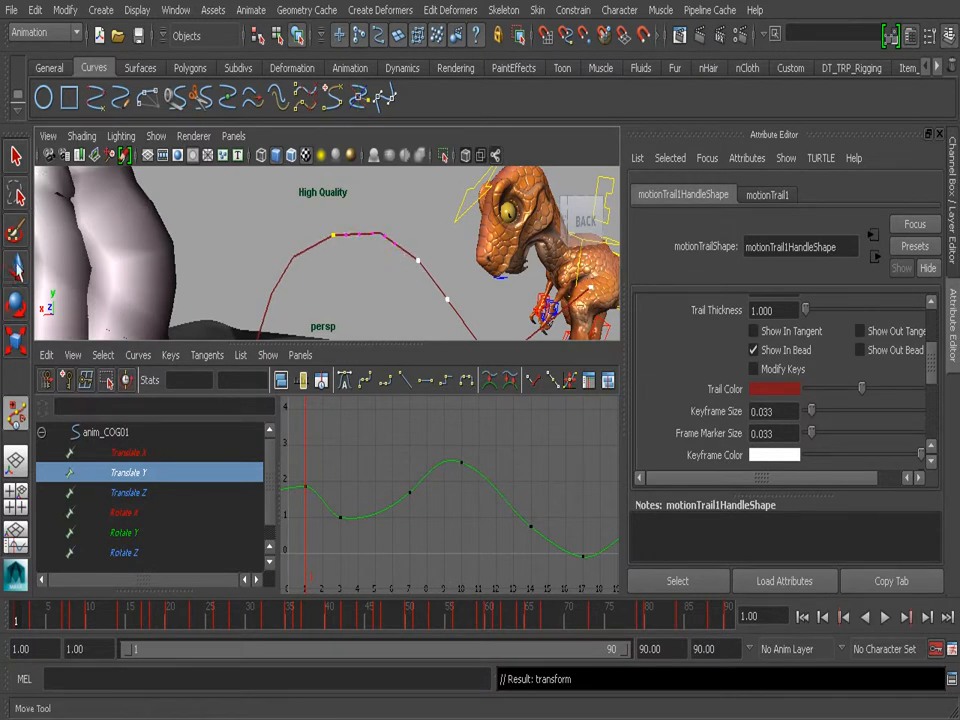
mouse_move(395, 245)
left_mouse_down()
mouse_move(386, 240)
mouse_move(399, 245)
left_mouse_up()
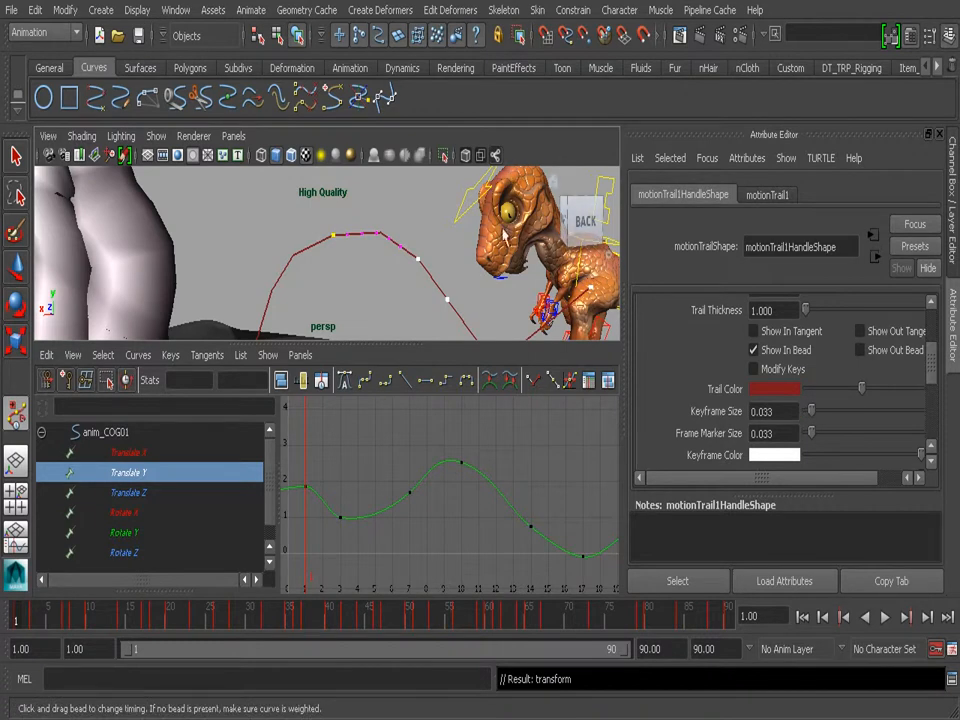
- Turn on Show Frames for motionTrail1HandleShape
key("ctrl+a")
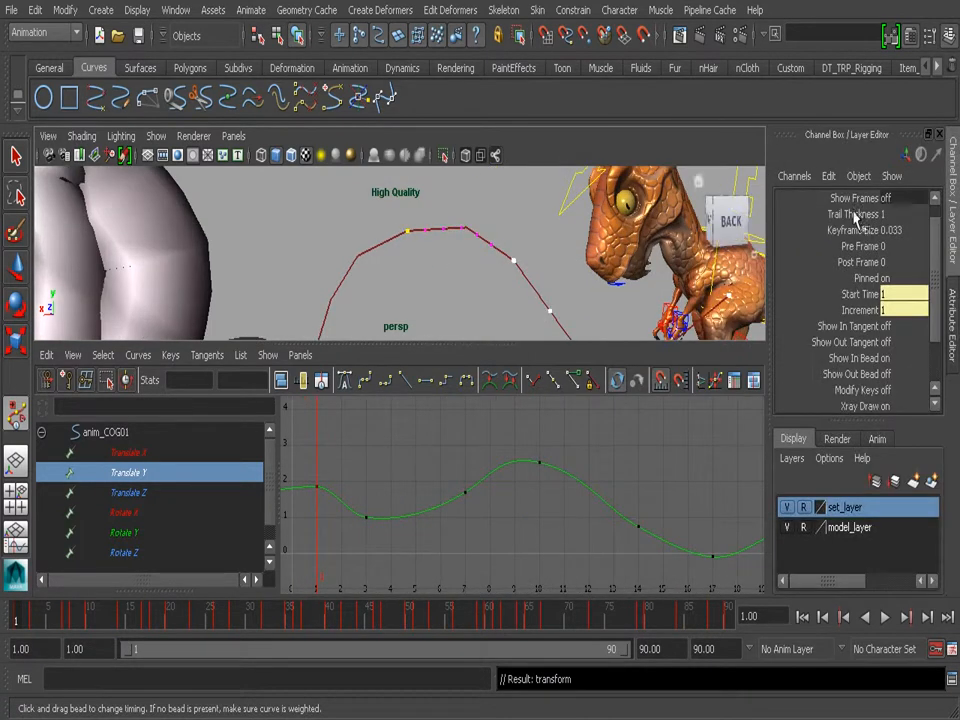
scroll(938, 238, "up", 1)
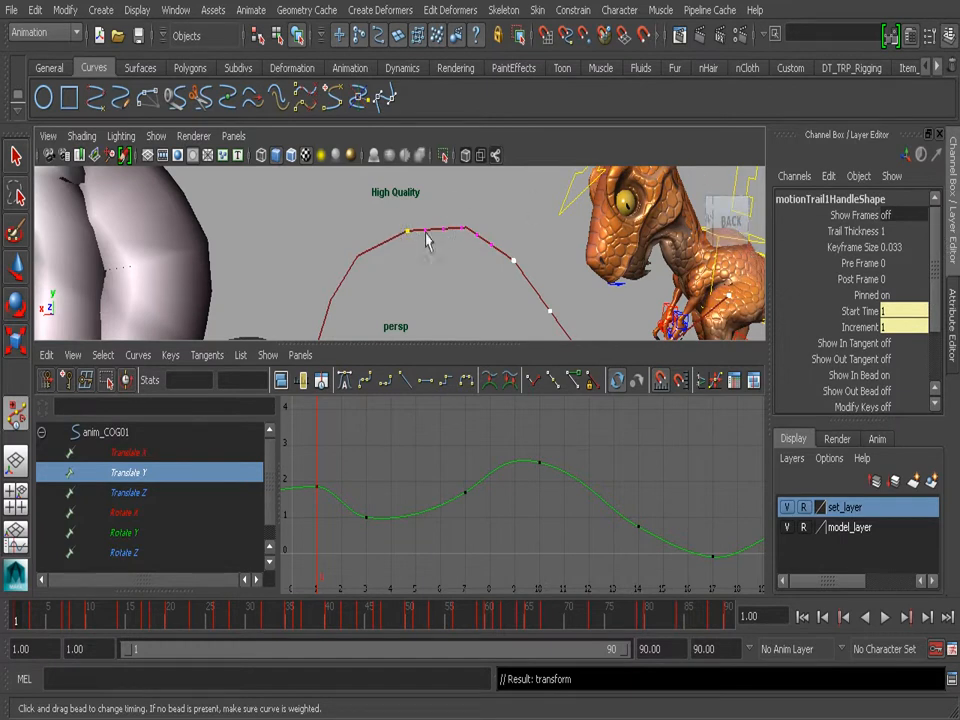
right_click_drag(439, 250, 403, 289, "alt")
middle_click_drag(403, 289, 411, 263, "alt")
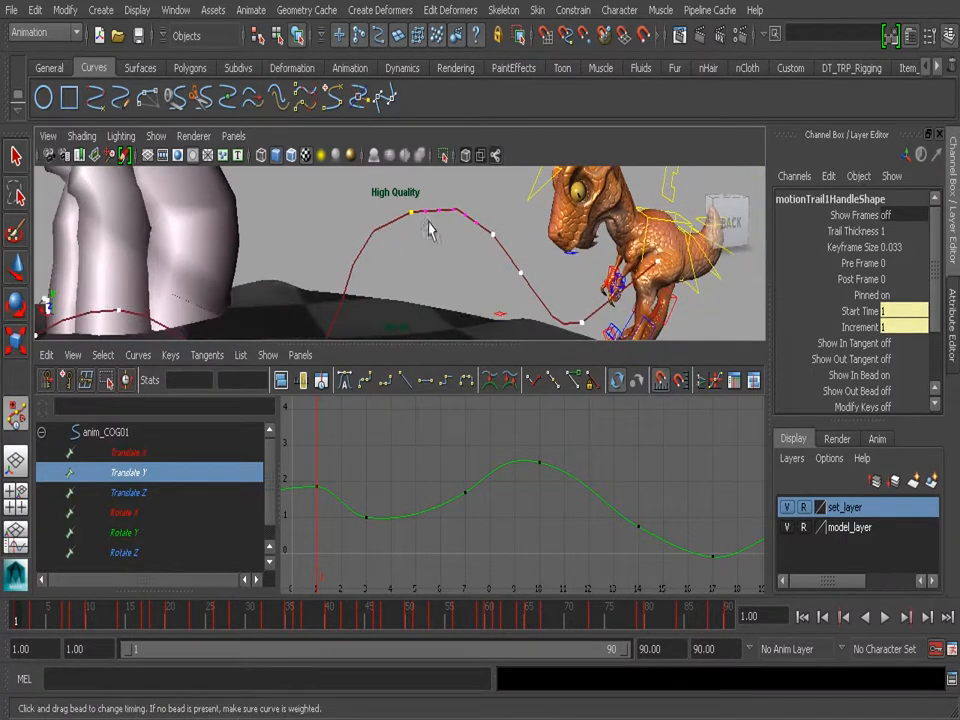
left_click(903, 215)
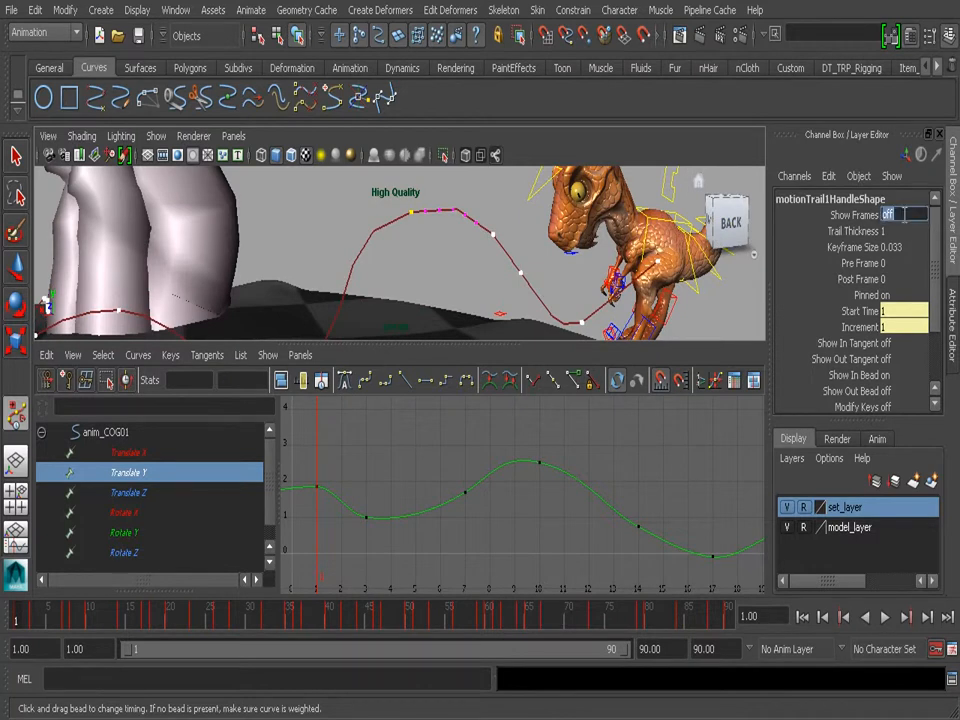
type("1")
key("Return")
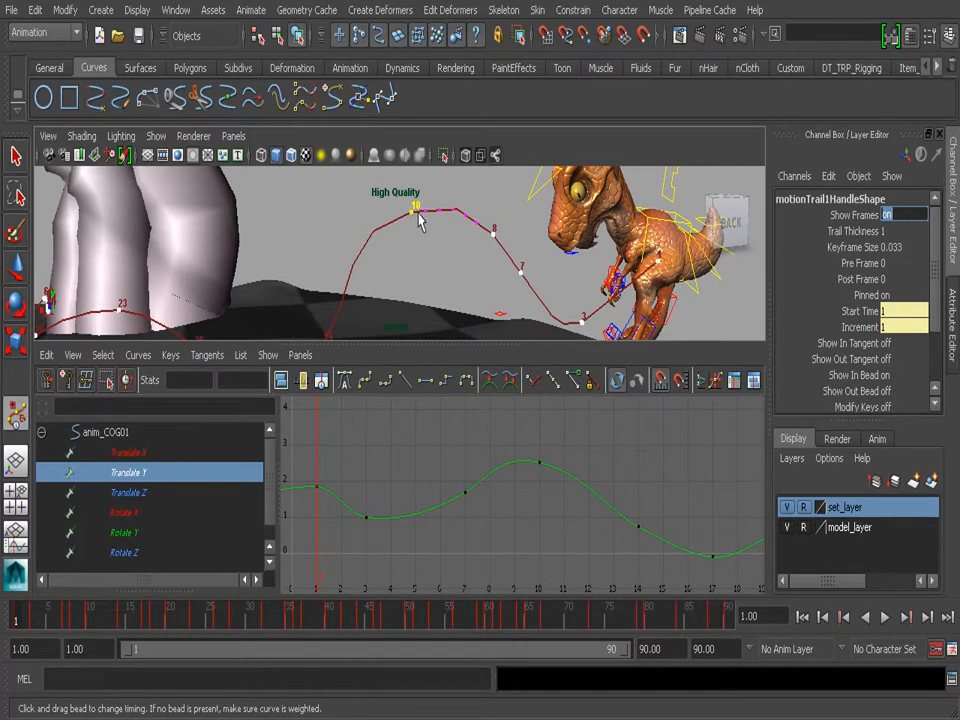
- Play and scrub the animation to frame 8 to compare the dinosaur's position with the numbered trail
left_click_drag(417, 219, 474, 234, "alt")
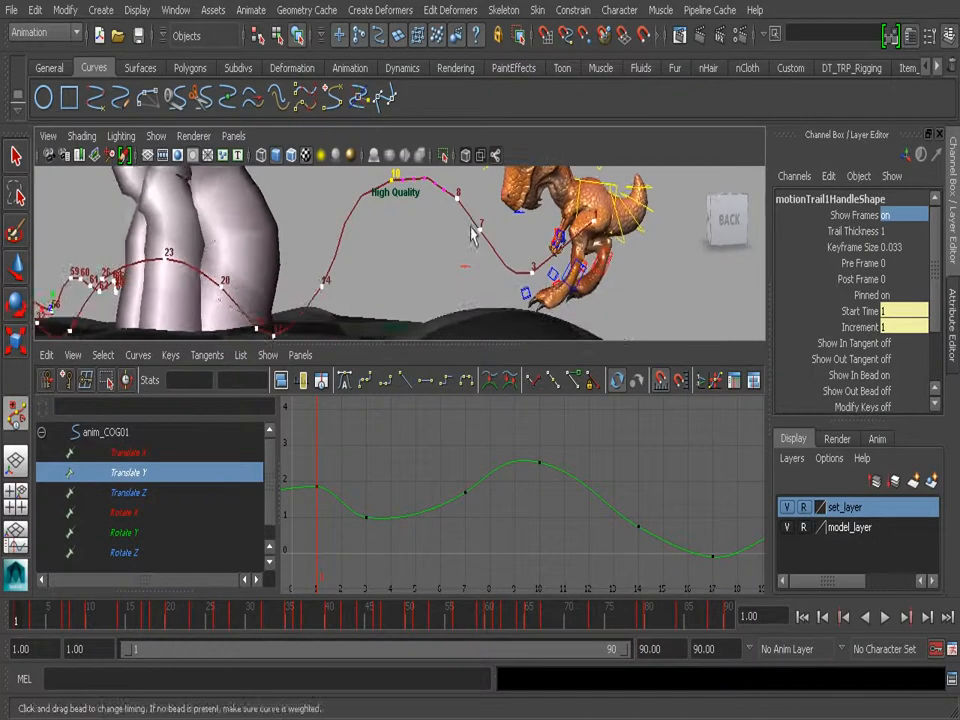
left_click_drag(414, 257, 432, 260, "alt")
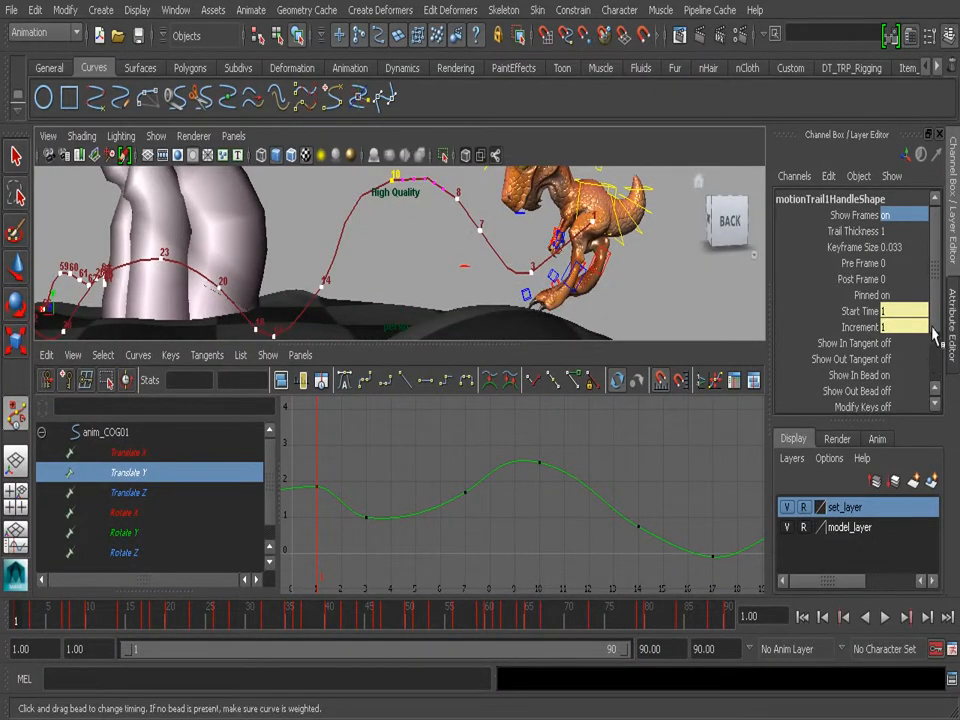
key("alt+v")
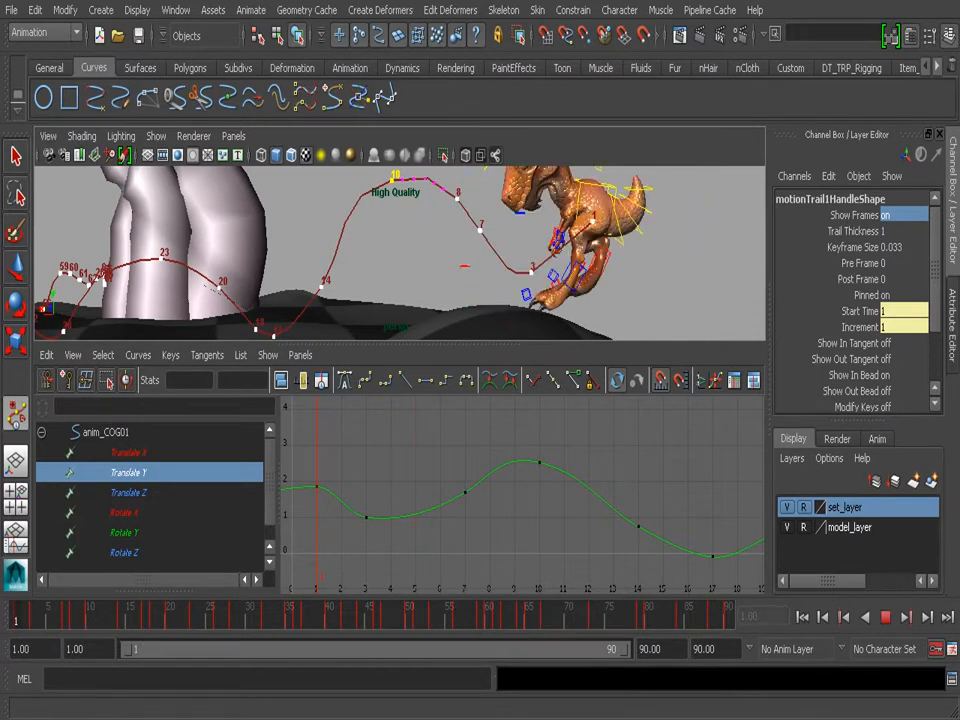
mouse_move(12, 624)
left_mouse_down()
mouse_move(110, 624)
mouse_move(73, 624)
left_mouse_up()
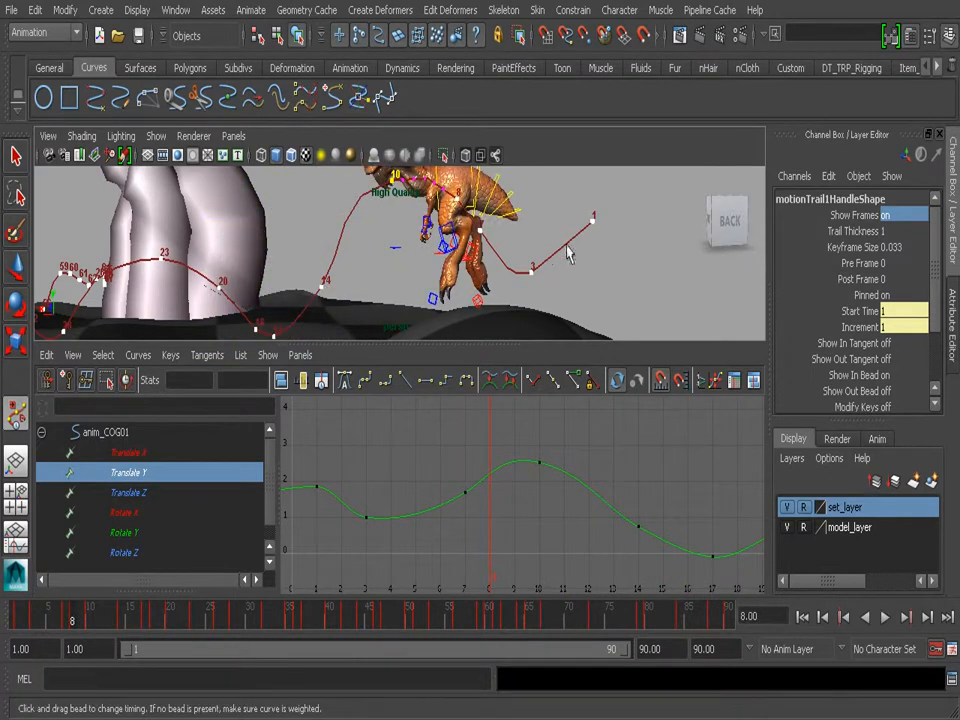
- Turn on Modify Keys for the trail and insert a key at frame 2, between the keys at frames 1 and 3
scroll(940, 337, "down", 3)
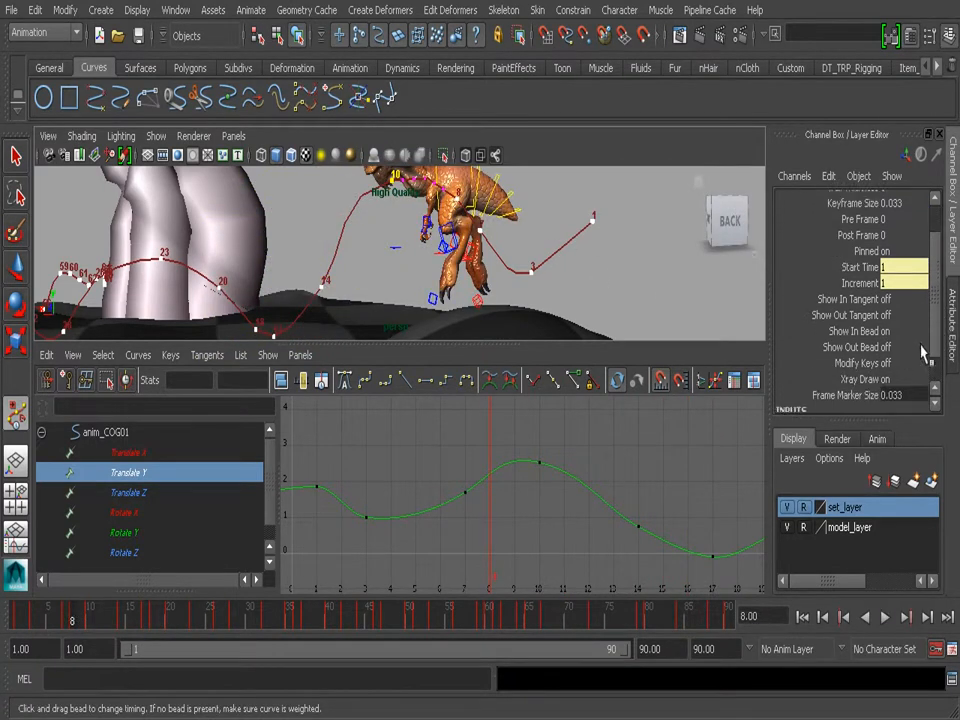
left_click(904, 362)
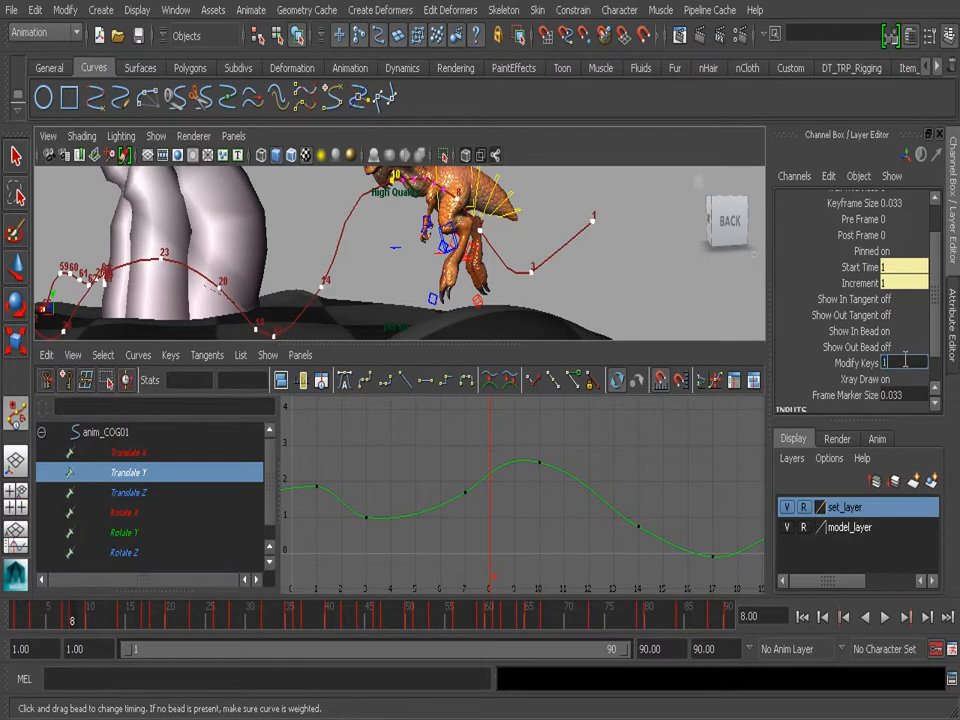
key("Return")
middle_click_drag(614, 268, 524, 270, "alt")
right_click_drag(524, 270, 556, 250, "alt")
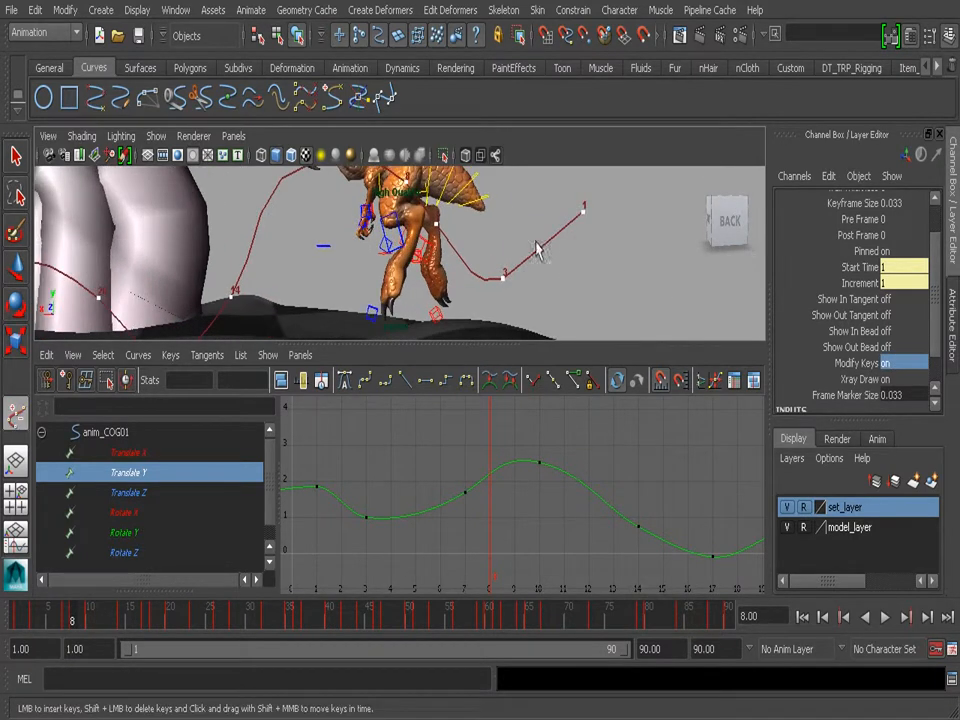
left_click(548, 250)
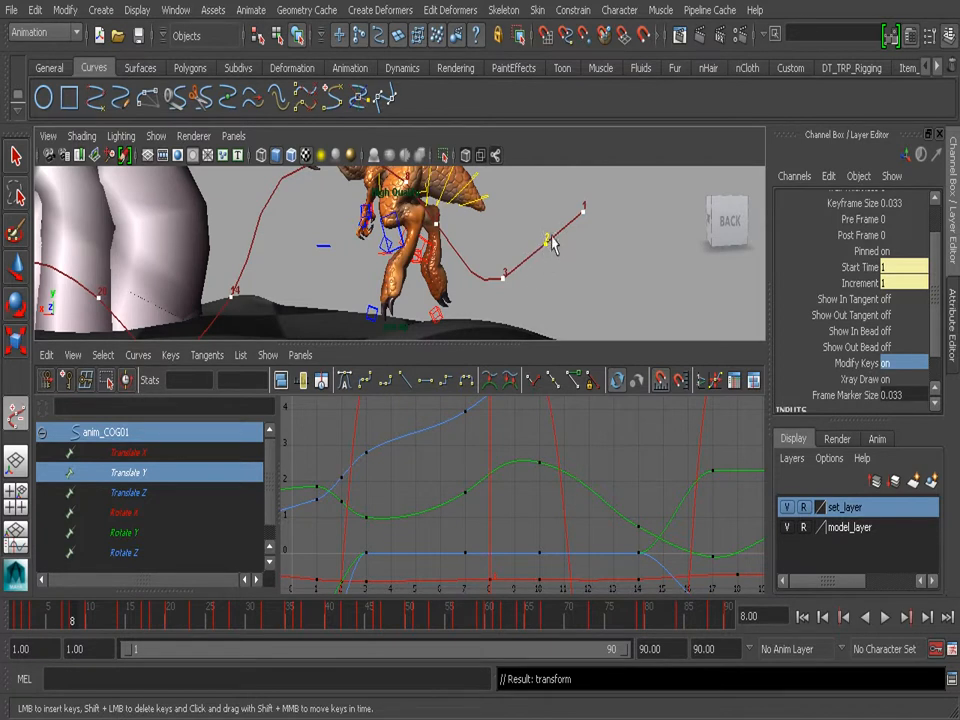
middle_click_drag(406, 523, 530, 479, "alt")
right_click_drag(570, 480, 514, 491, "alt")
middle_click_drag(516, 492, 481, 456, "alt")
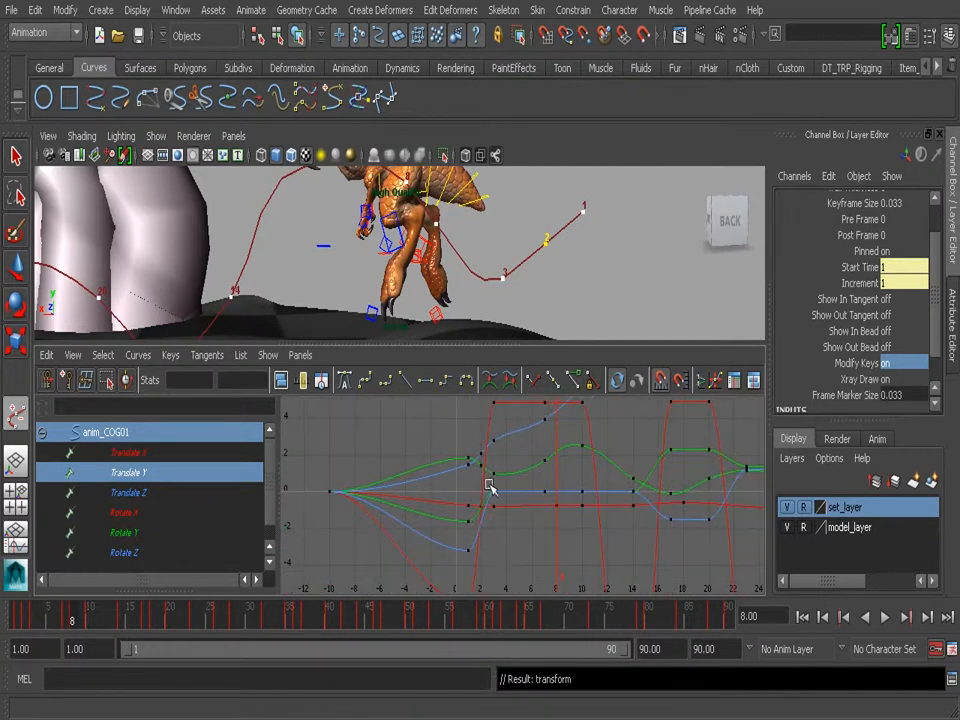
right_click_drag(444, 480, 474, 482, "alt")
middle_click_drag(474, 482, 423, 485, "alt")
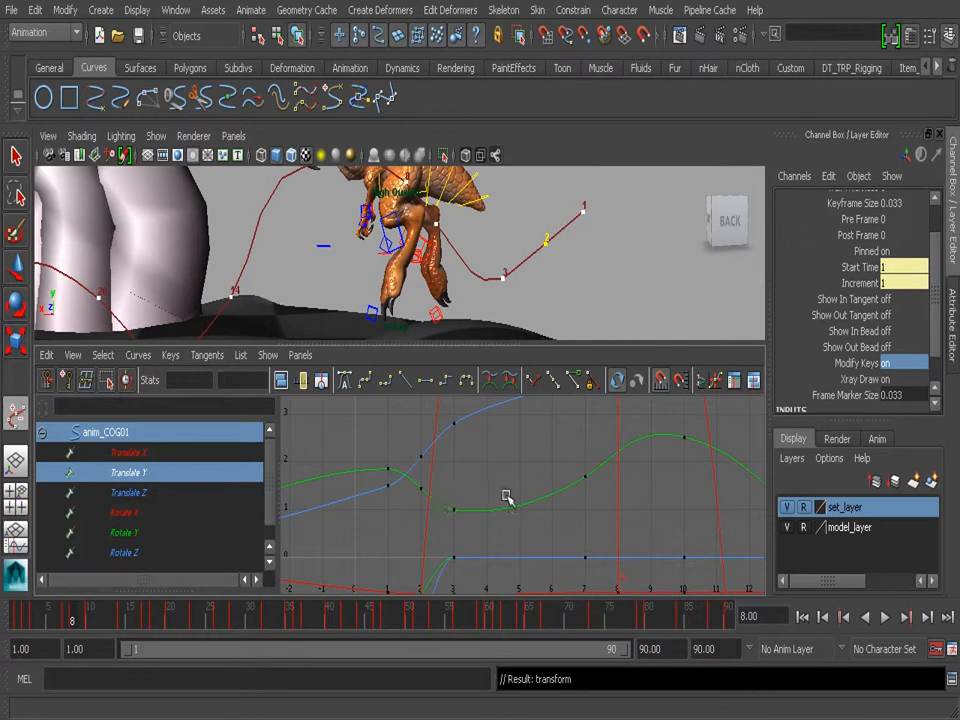
- Turn off Modify Keys for motionTrail1HandleShape
scroll(910, 340, "down", 1)
double_click(898, 344)
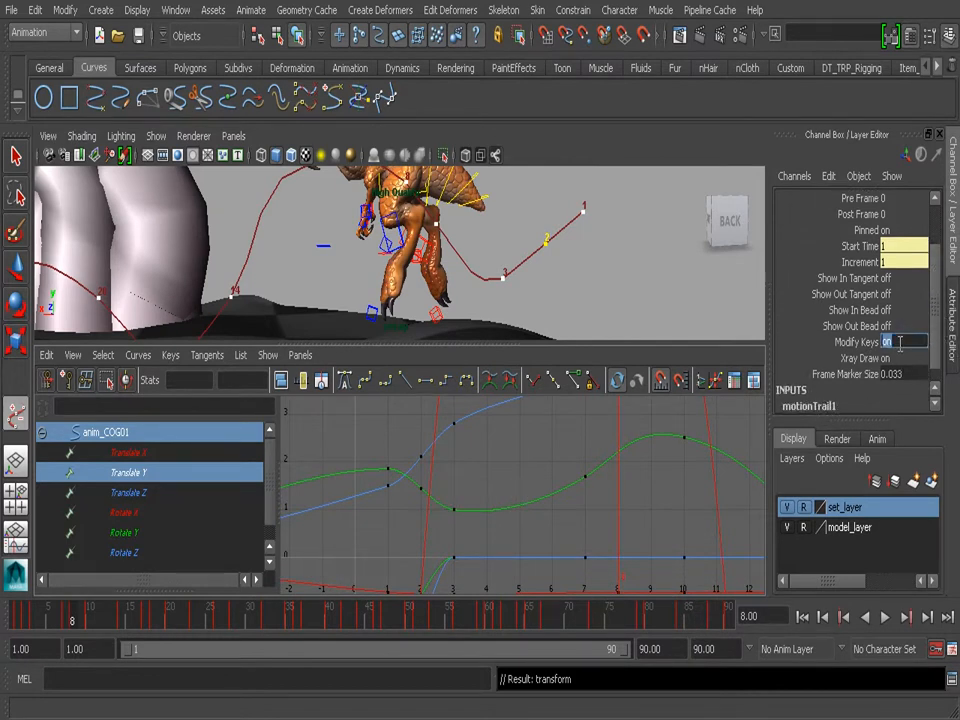
type("0")
key("Return")
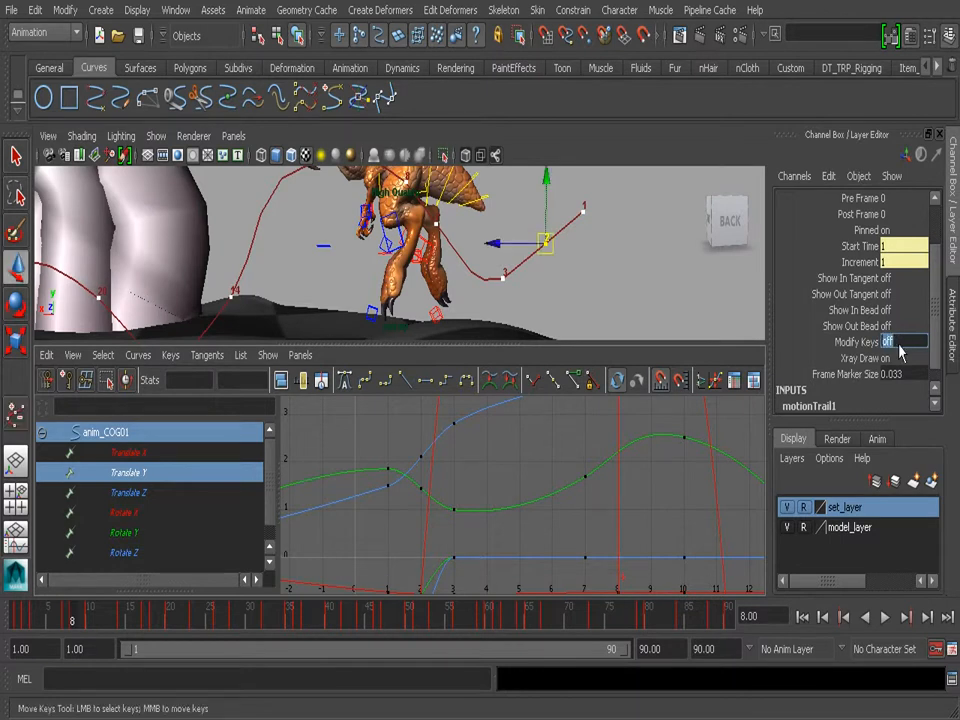
- Go to frame 2 and lower the trail's frame 2 keyframe slightly along the Y axis
left_click_drag(574, 208, 576, 263, "alt")
mouse_move(550, 196)
left_mouse_down()
mouse_move(552, 212)
mouse_move(551, 198)
left_mouse_up()
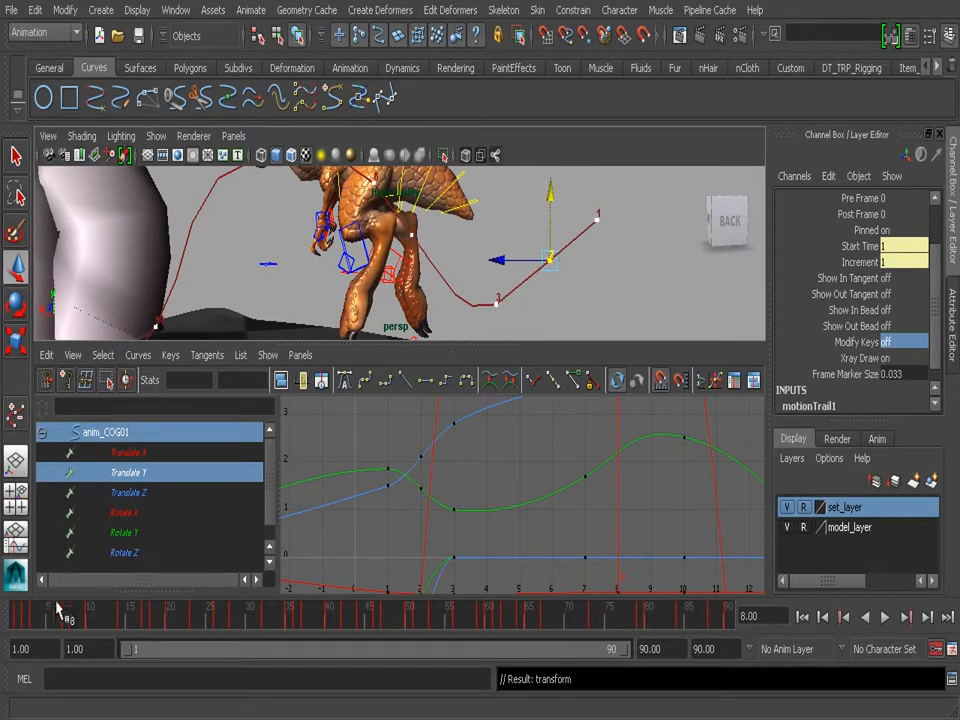
left_click(23, 618)
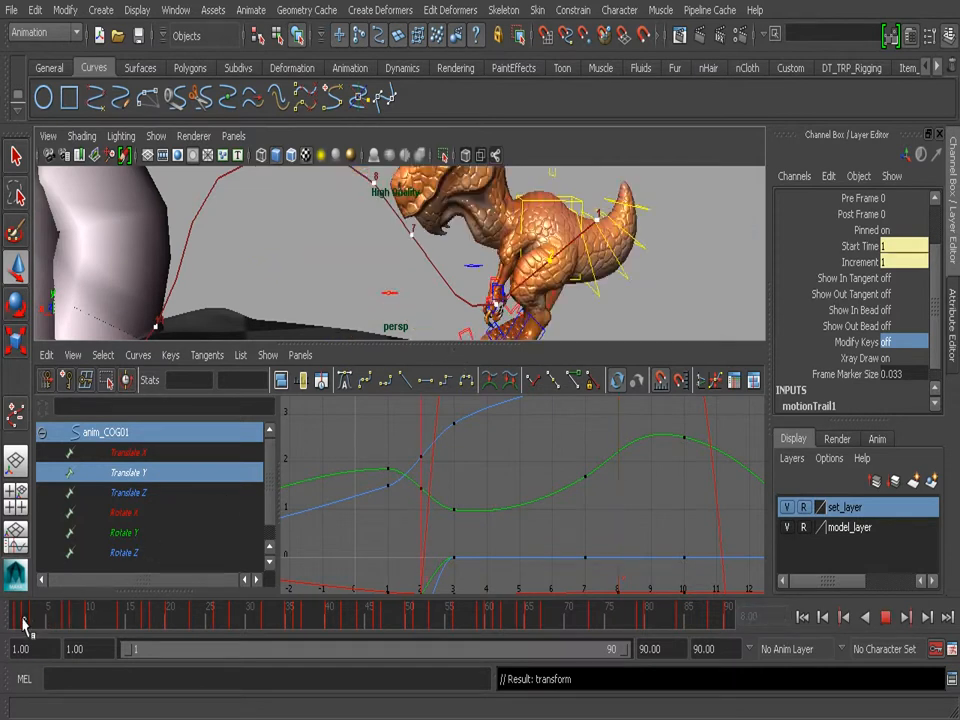
mouse_move(24, 622)
left_mouse_down()
mouse_move(38, 620)
mouse_move(26, 632)
left_mouse_up()
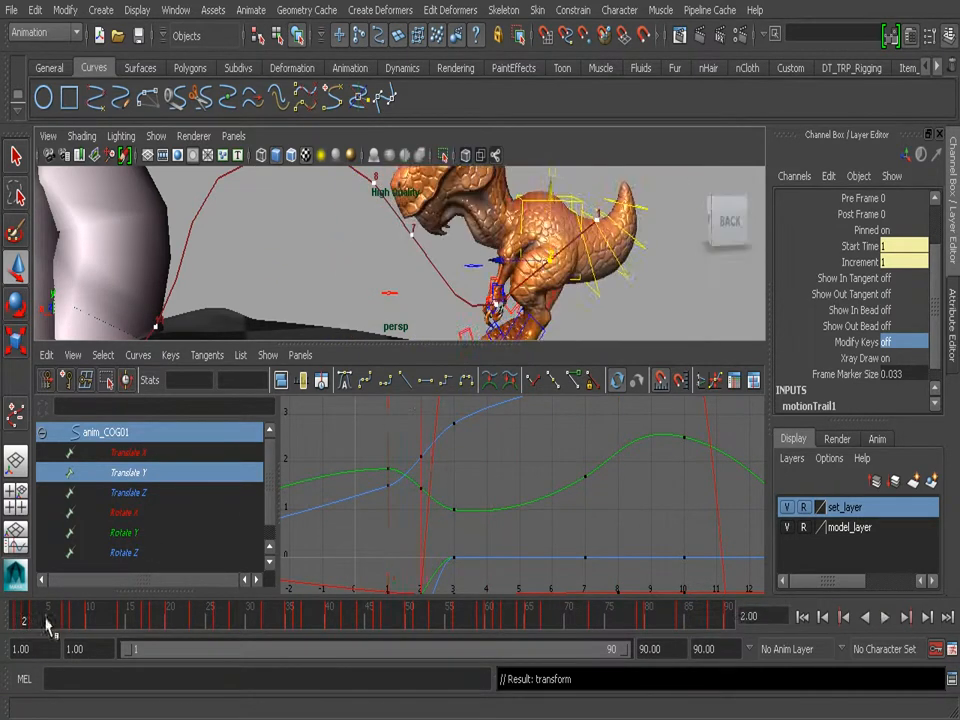
left_click_drag(551, 190, 555, 205)
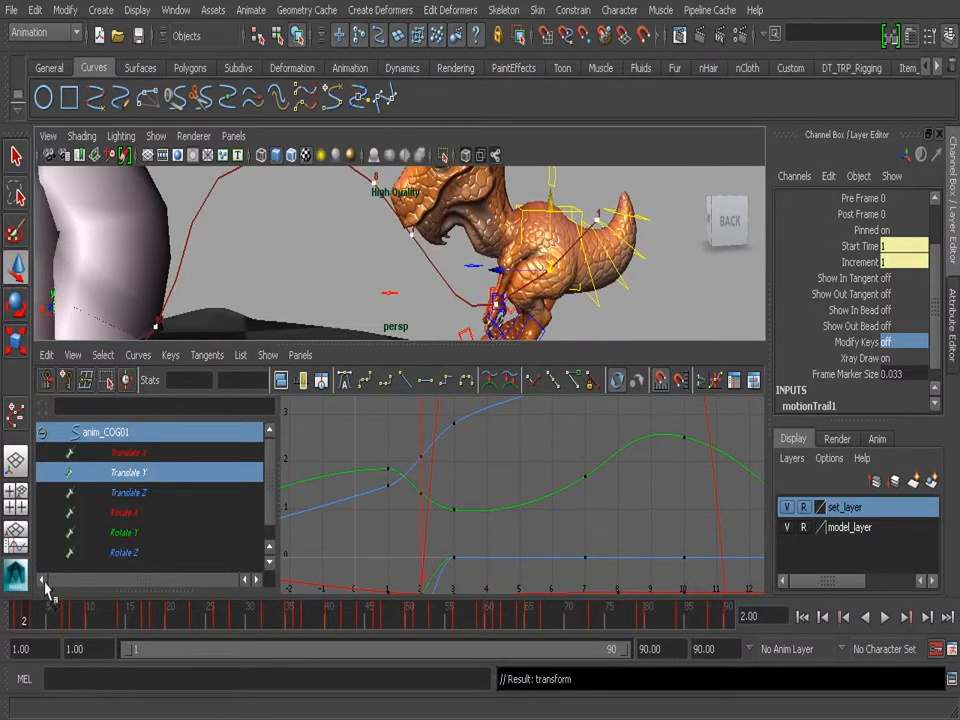
- Scrub to frame 12 and move the trail's frame 14 keyframe along the Z axis toward the tree
left_click(14, 620)
left_click_drag(10, 622, 107, 620)
left_click_drag(433, 214, 369, 240, "alt")
middle_click_drag(369, 240, 484, 261, "alt")
right_click_drag(484, 261, 352, 256, "alt")
middle_click_drag(352, 256, 371, 224, "alt")
left_click_drag(371, 276, 332, 254, "alt")
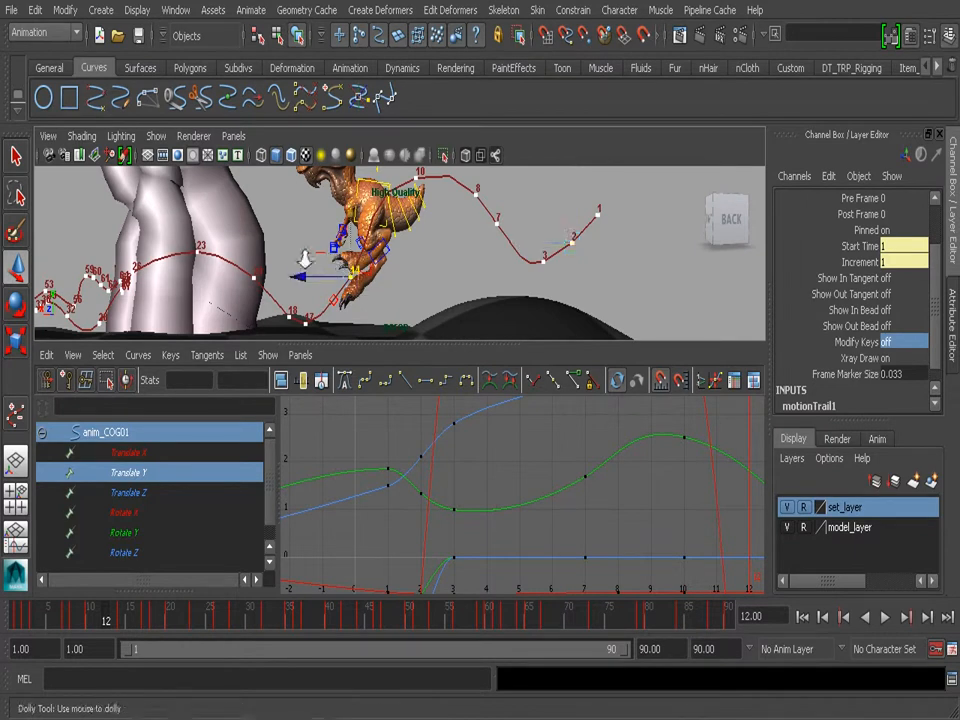
right_click_drag(327, 254, 383, 272, "alt")
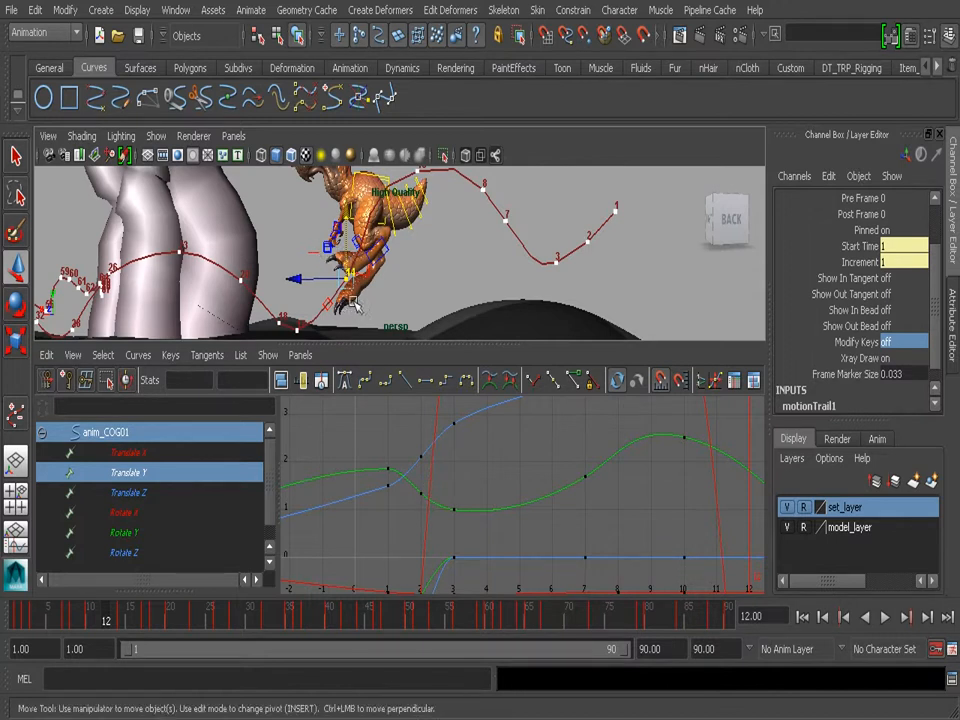
right_click_drag(263, 264, 298, 268, "alt")
middle_click_drag(298, 268, 325, 238, "alt")
left_click(315, 247)
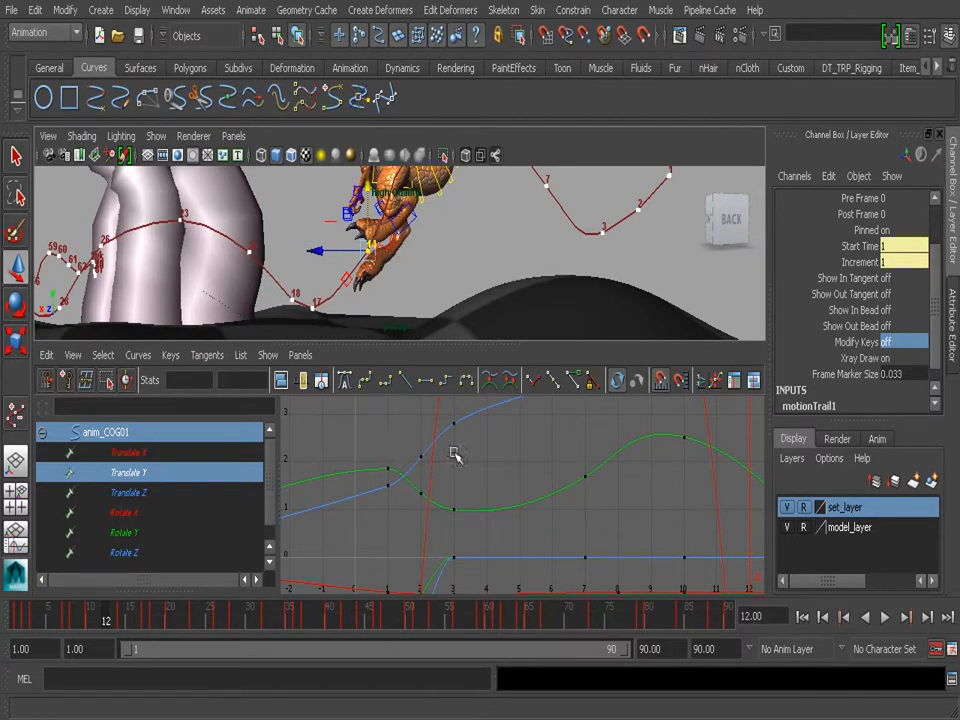
right_click_drag(405, 252, 459, 281, "alt")
mouse_move(306, 252)
left_mouse_down()
mouse_move(280, 253)
mouse_move(289, 257)
left_mouse_up()
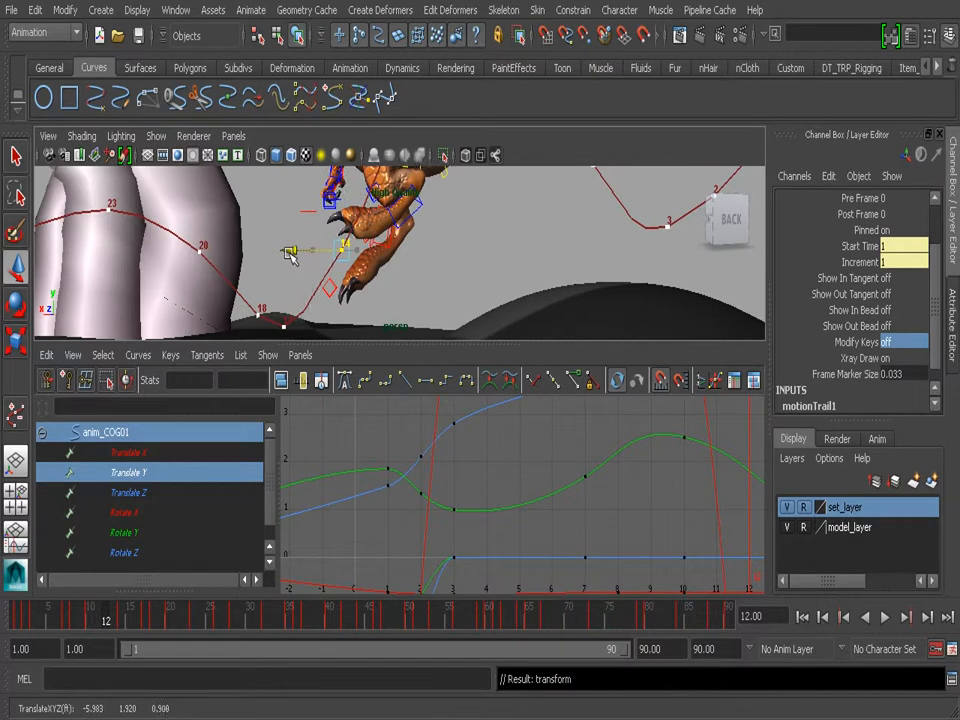
- Play and scrub the edited jump, enlarging the perspective view to examine the dinosaur's motion along the trail
right_click_drag(311, 255, 311, 222, "alt")
middle_click_drag(311, 222, 320, 262, "alt")
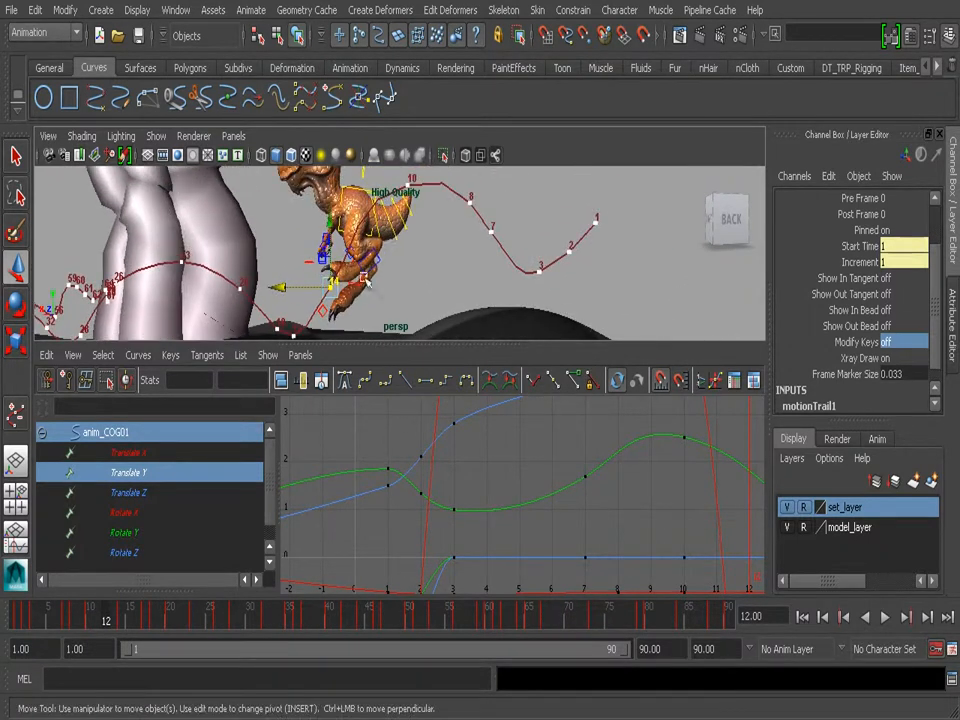
left_click_drag(222, 218, 300, 232, "alt")
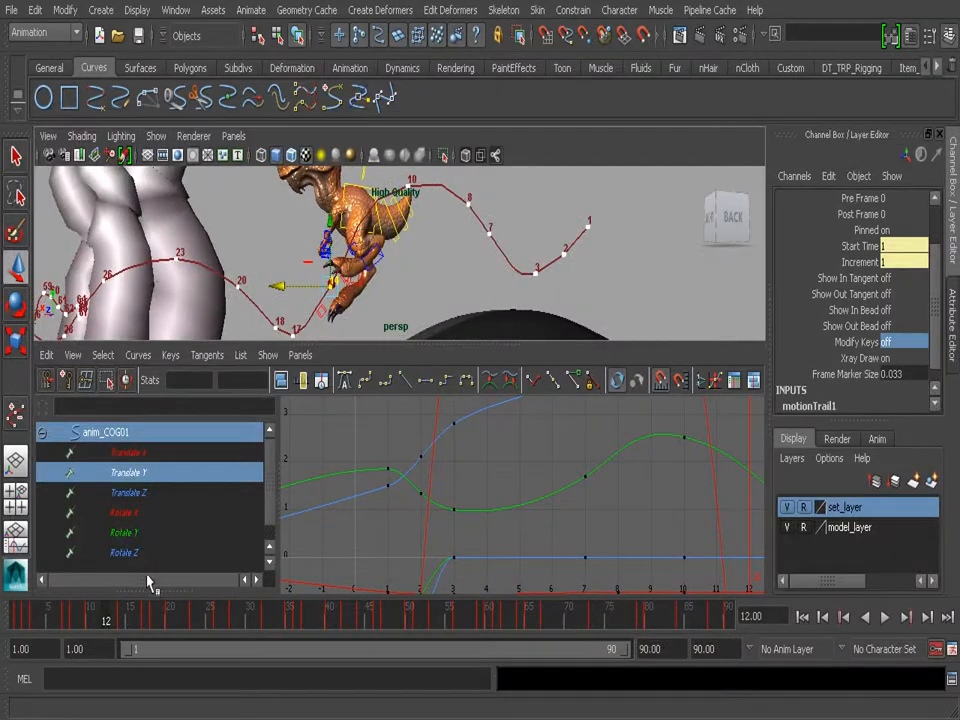
key("alt+v")
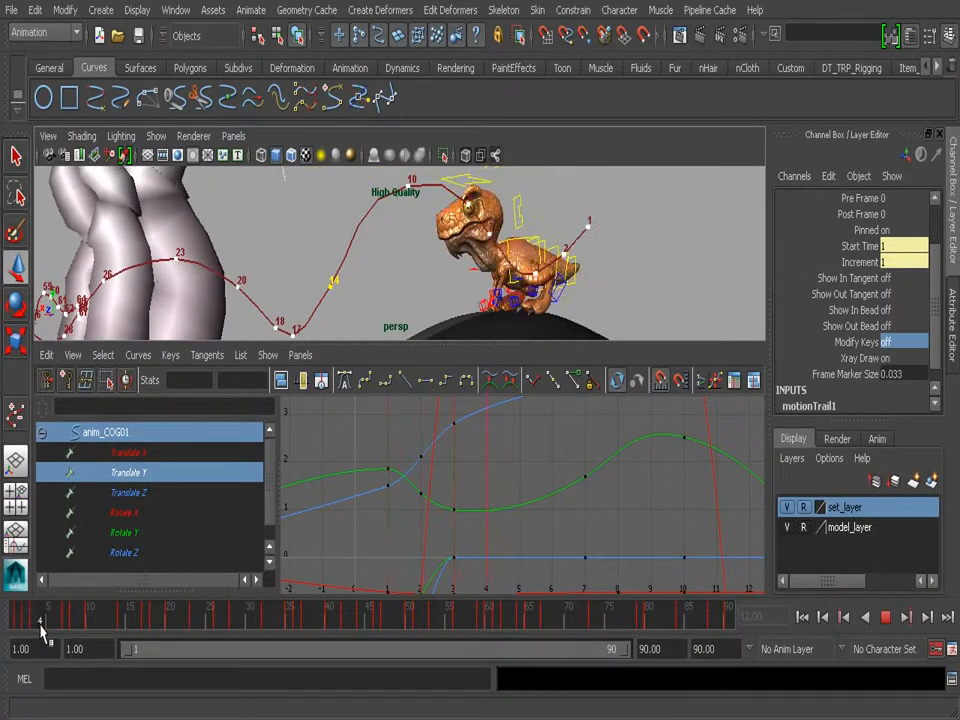
left_click(106, 622)
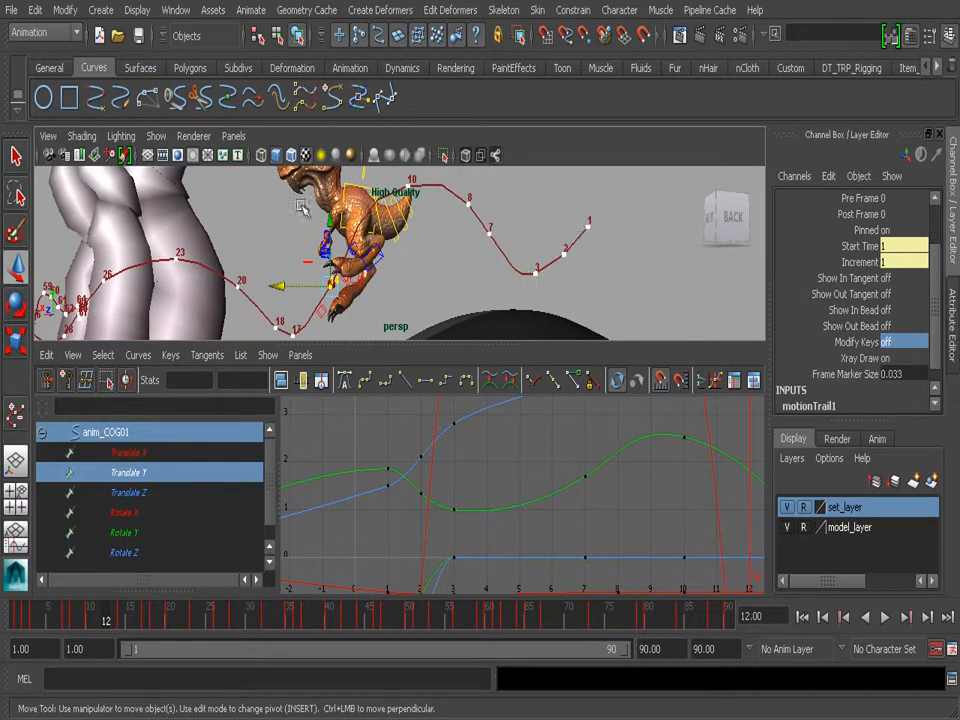
key("space")
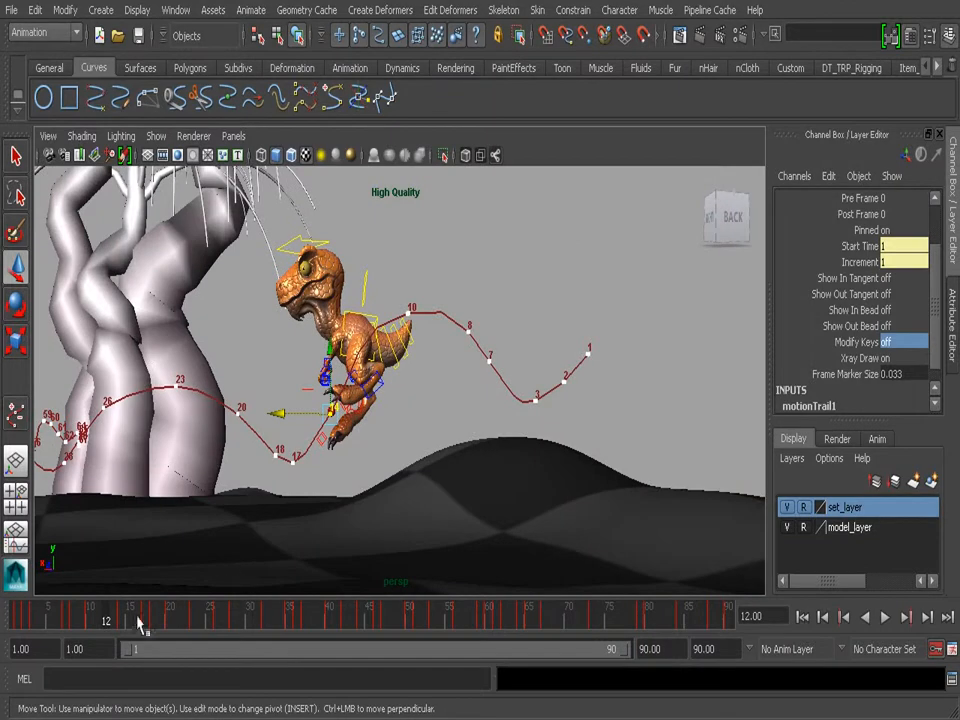
key("alt+v")
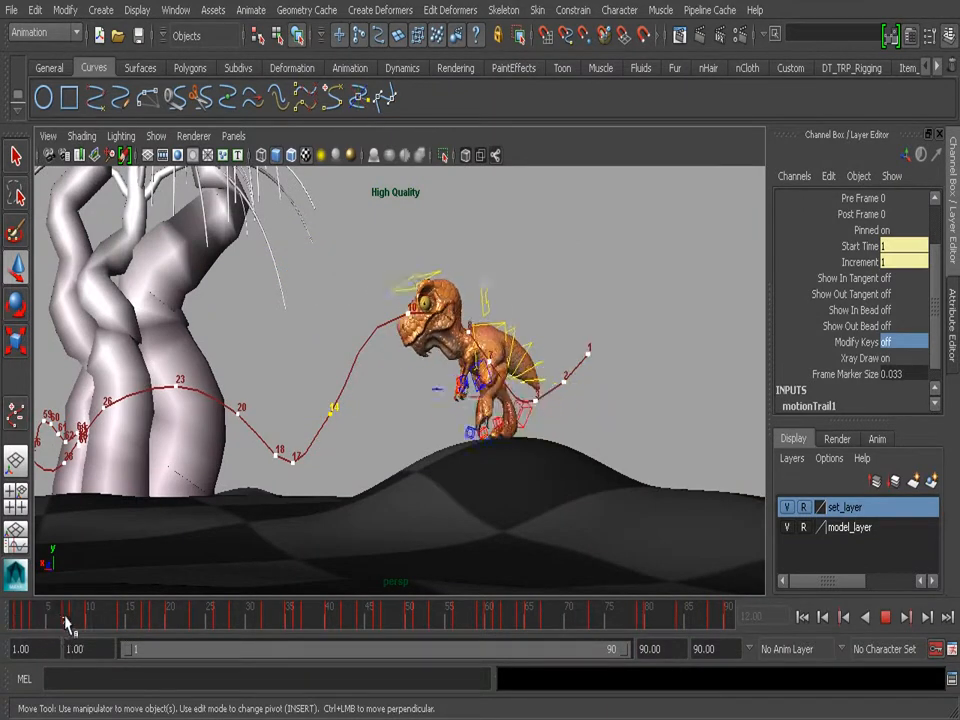
- Scrub to frame 23 with the dinosaur and its trail in view, and open the motion trail's Xray Draw value for editing
left_click_drag(151, 620, 197, 621)
middle_click_drag(319, 362, 370, 348, "alt")
right_click_drag(370, 348, 394, 358, "alt")
middle_click_drag(394, 358, 458, 354, "alt")
left_click(894, 358)
left_click(894, 358)
key("Return")
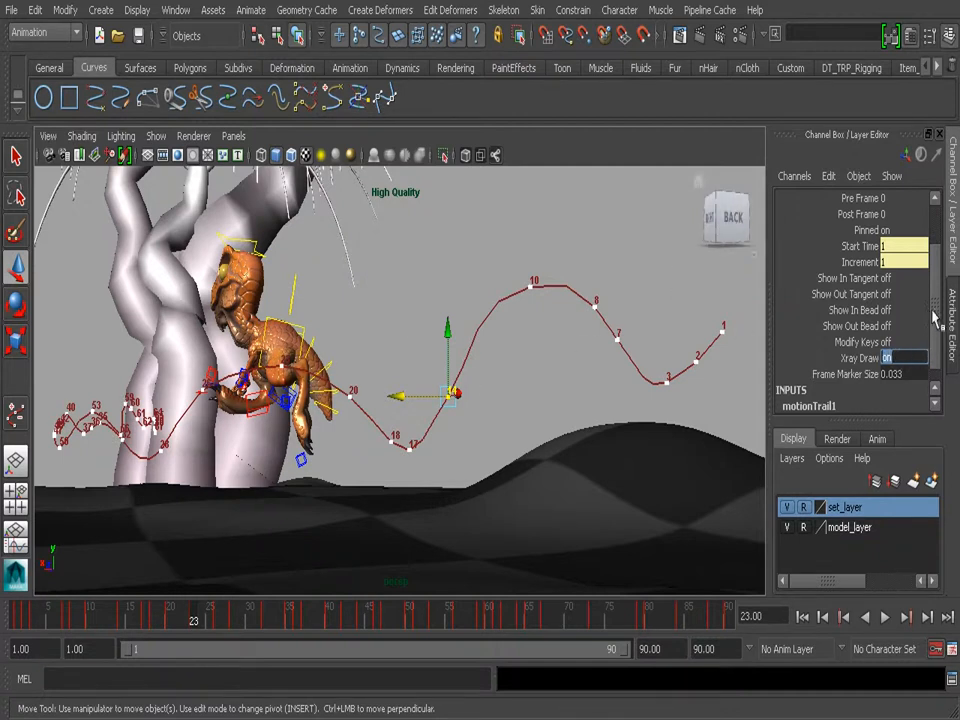
- Try a Pre Frame value of 0.3 on the motion trail, and undo the change
scroll(900, 290, "up", 3)
left_click(868, 243)
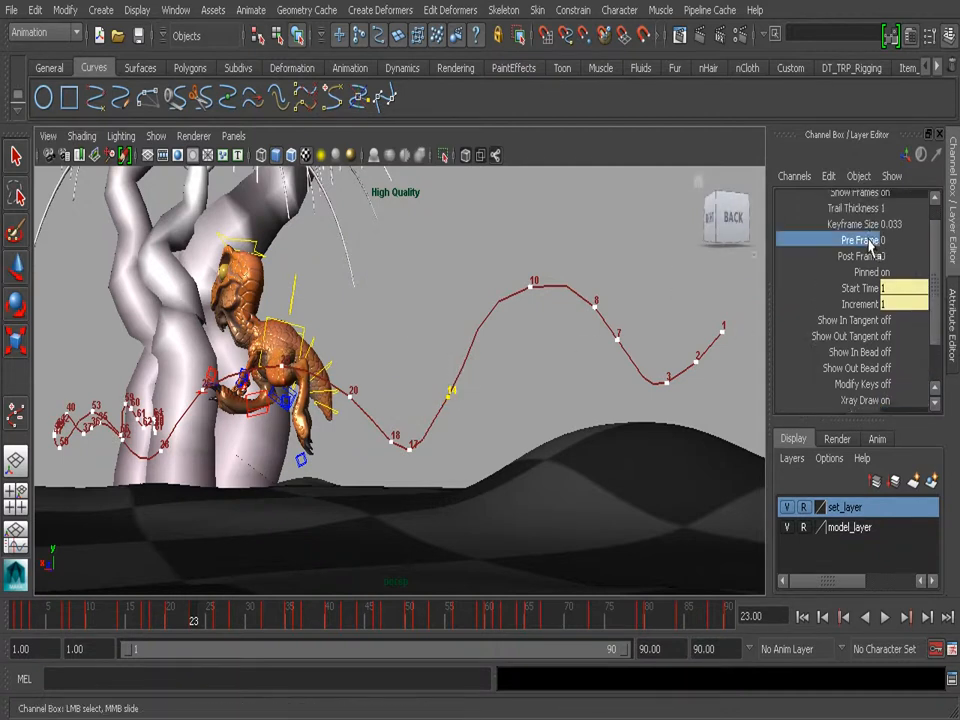
middle_click_drag(570, 311, 493, 293)
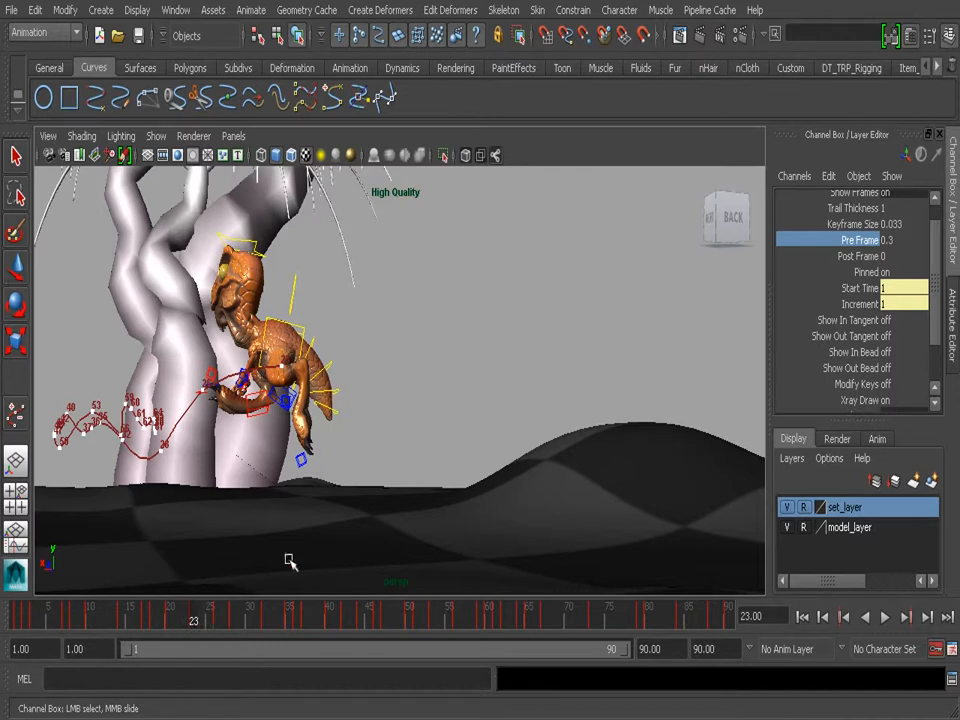
key("ctrl+z")
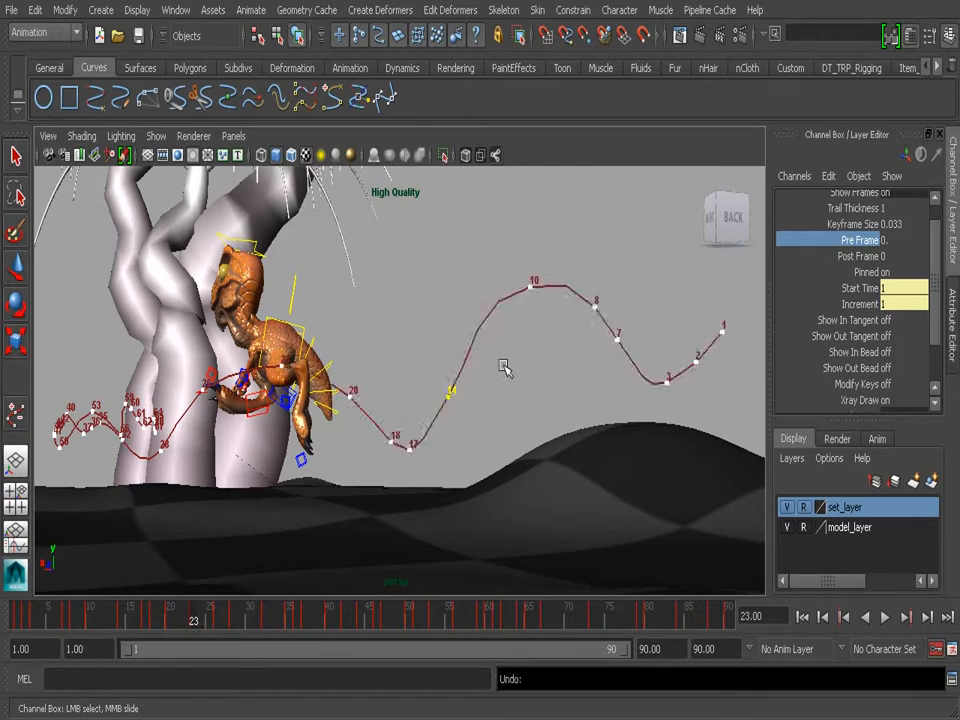
- Try a Post Frame value of 0.3 on the motion trail, and reset it to 0
left_click(865, 257)
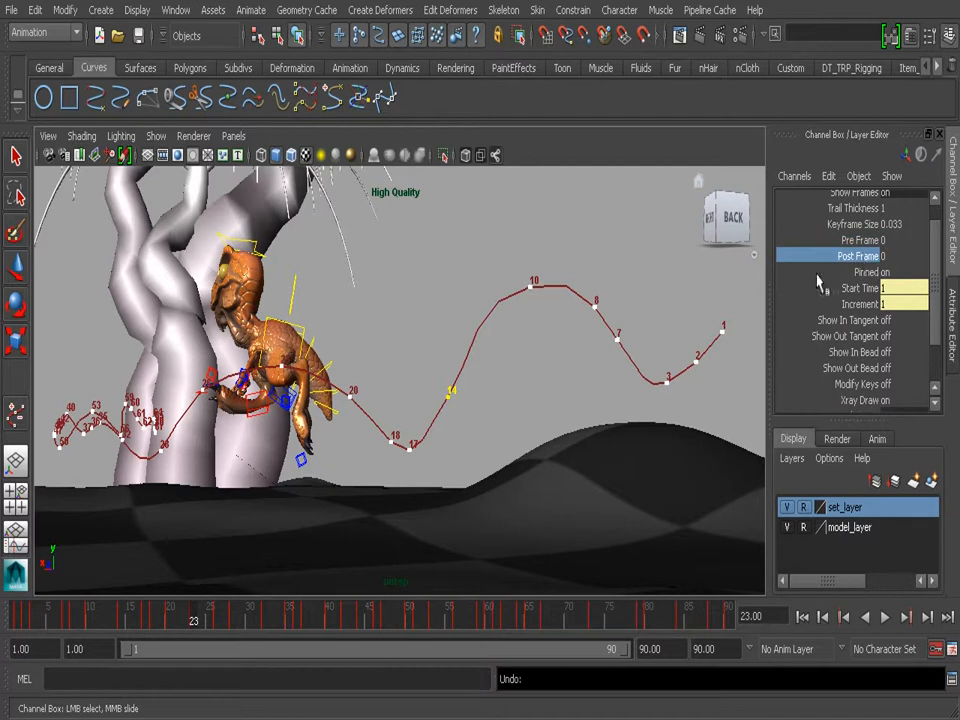
middle_click_drag(396, 353, 401, 358)
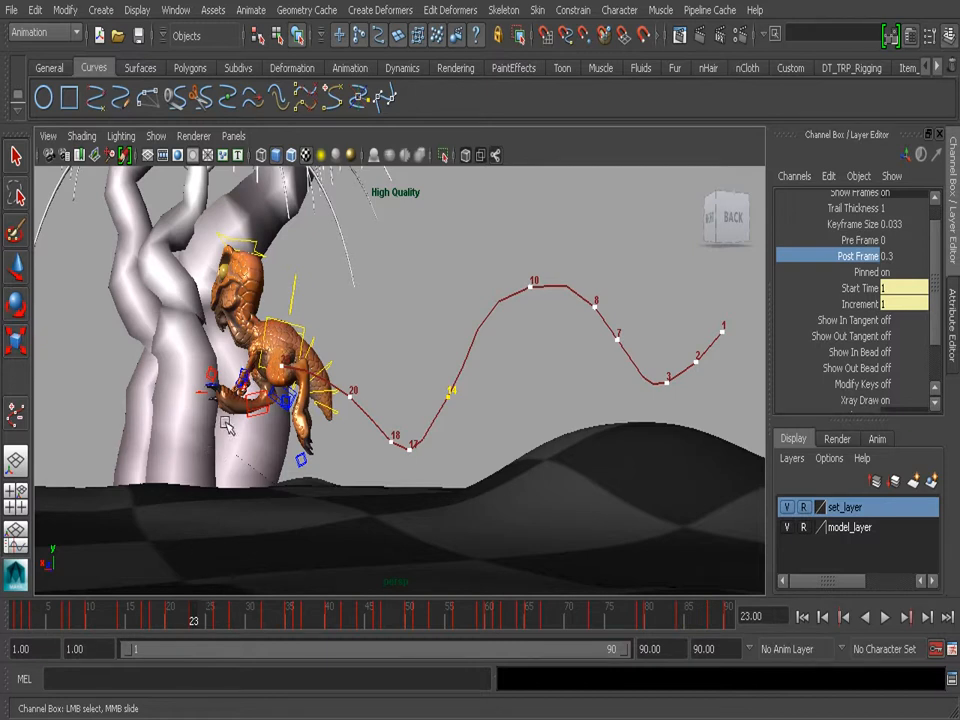
left_click(898, 256)
key("Return")
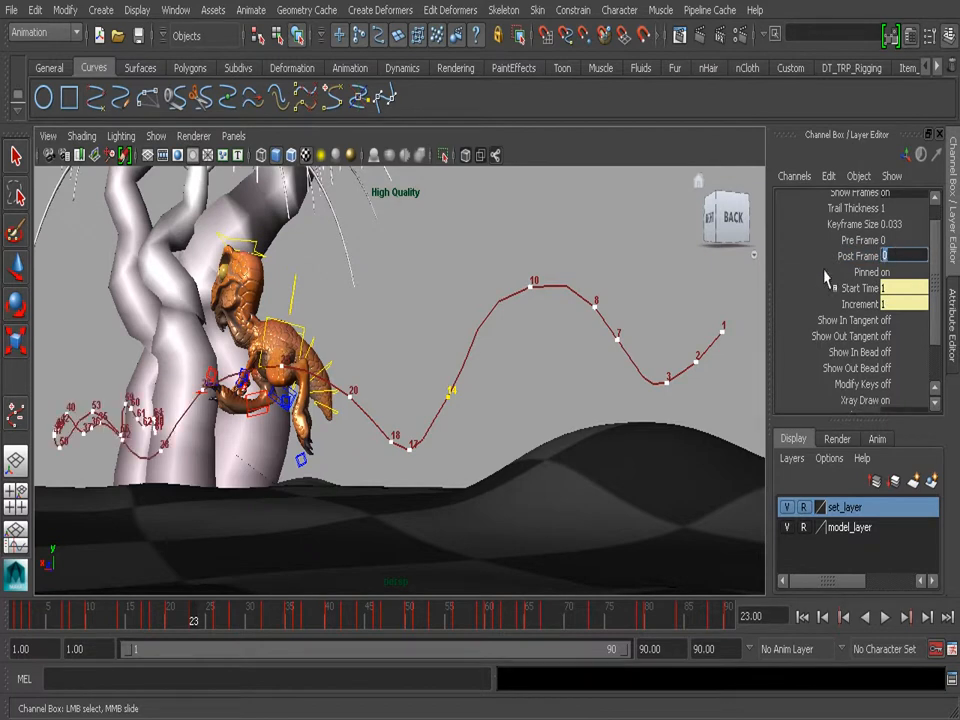
- Select the dinosaur's whole motion trail and delete it from the scene
left_click_drag(281, 374, 301, 390, "alt")
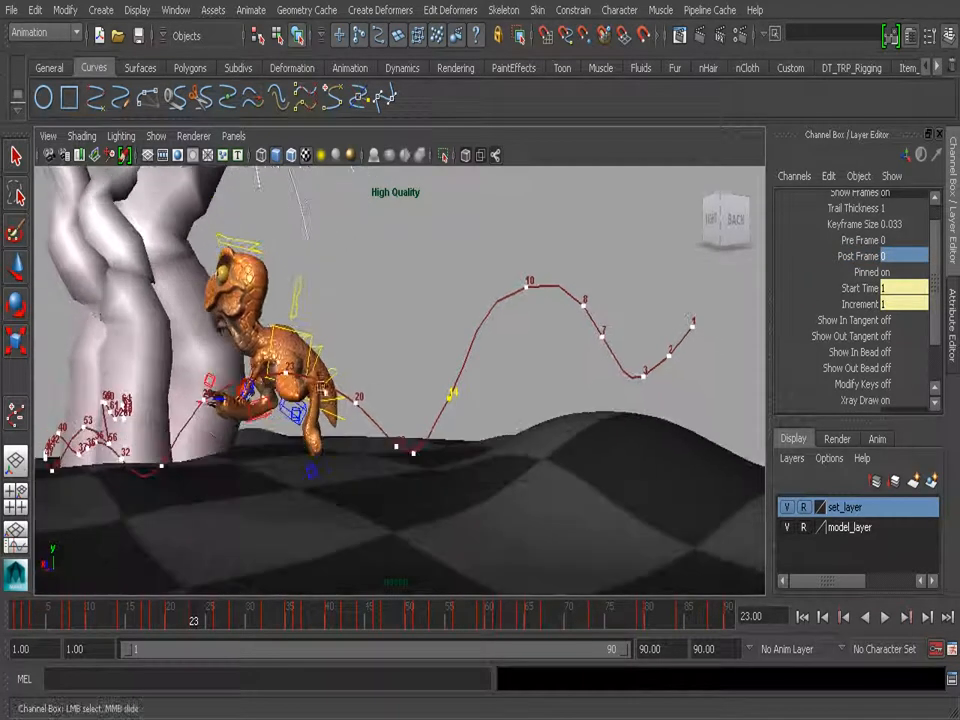
left_click_drag(403, 376, 456, 364, "alt")
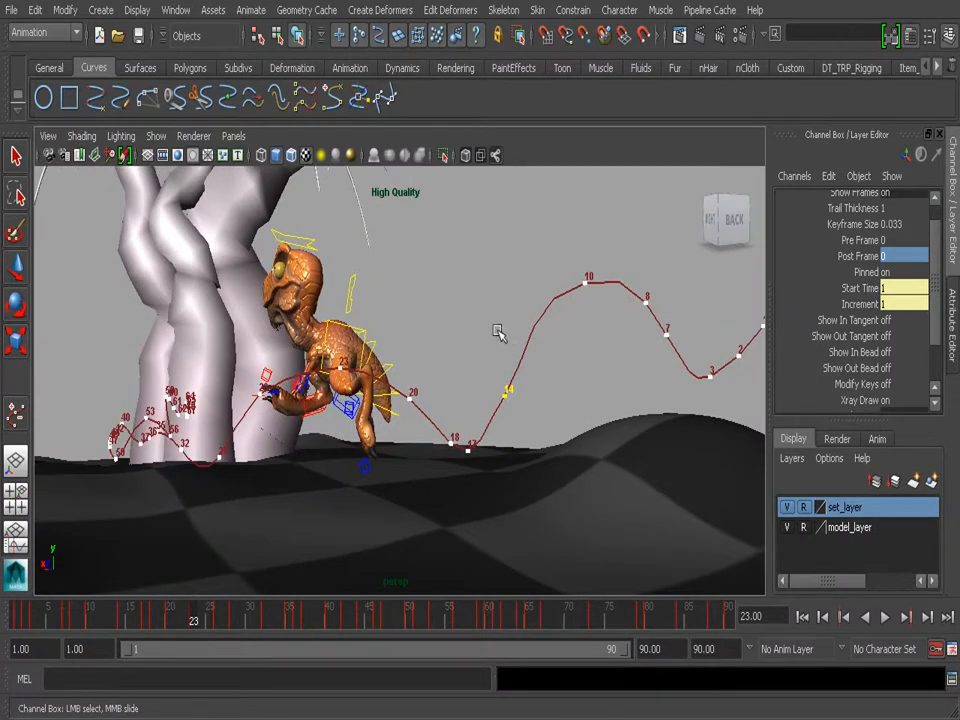
left_click_drag(512, 298, 576, 344)
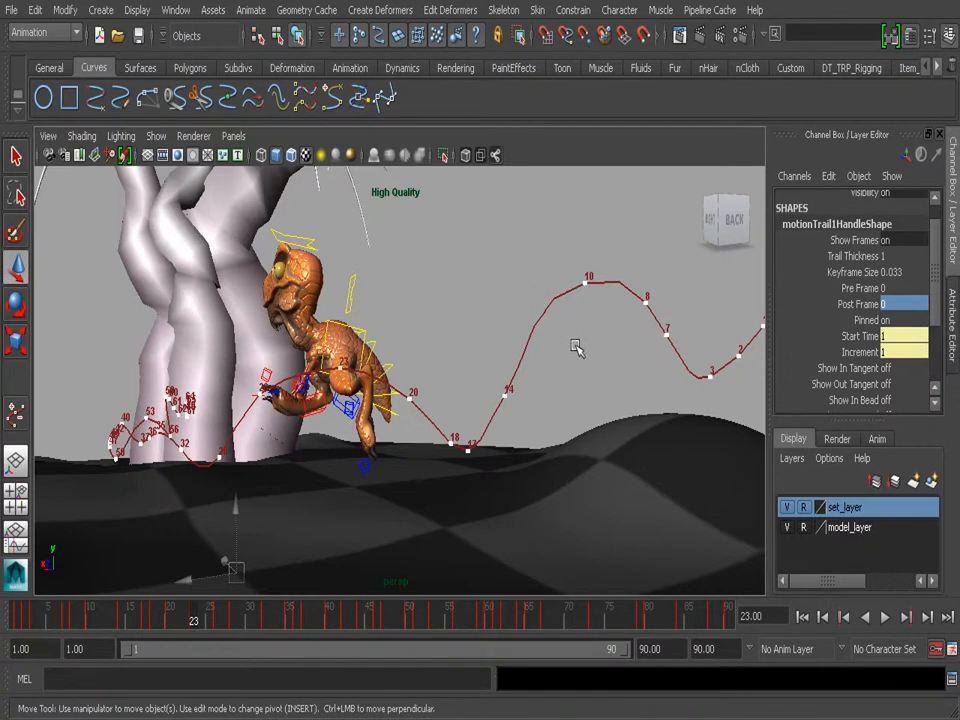
key("Delete")
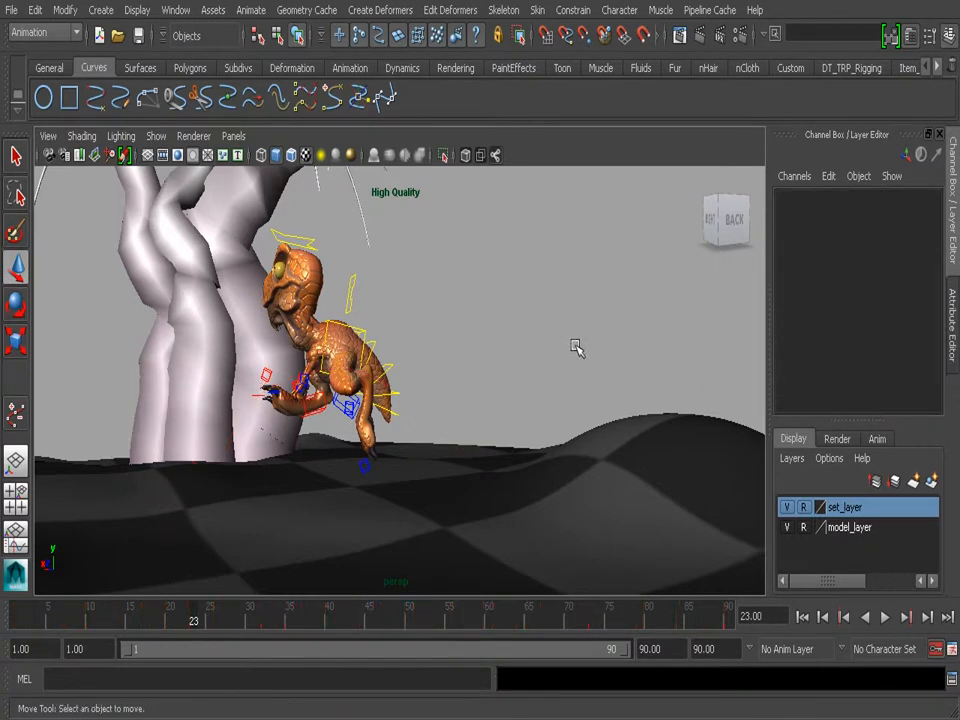
- Return to frame 1 and play the dinosaur's edited jump without the motion trail
left_click(803, 617)
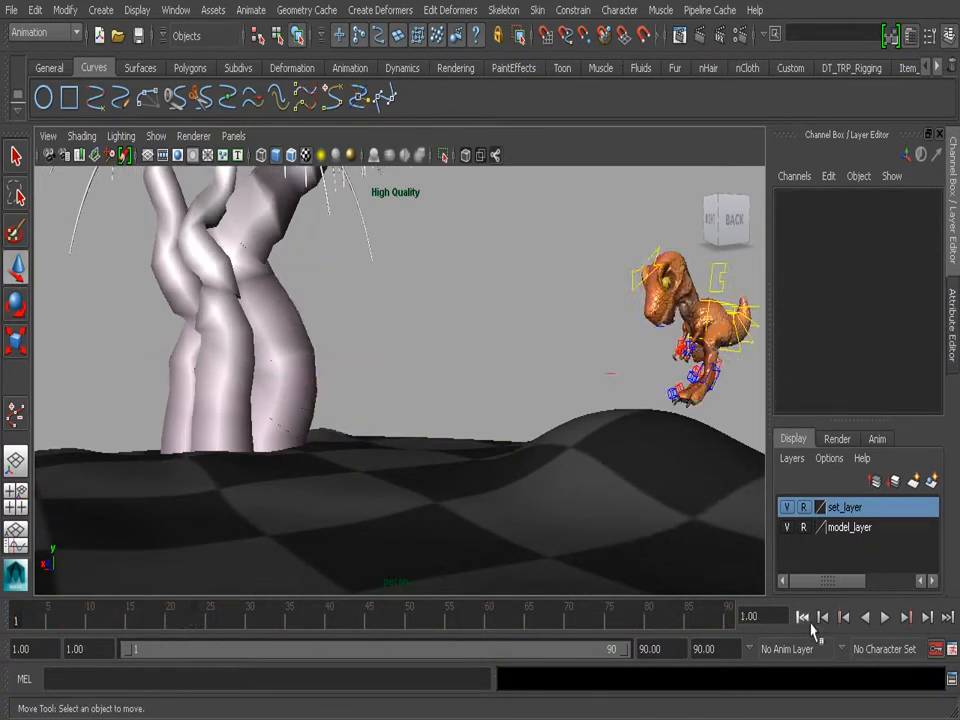
left_click(884, 618)
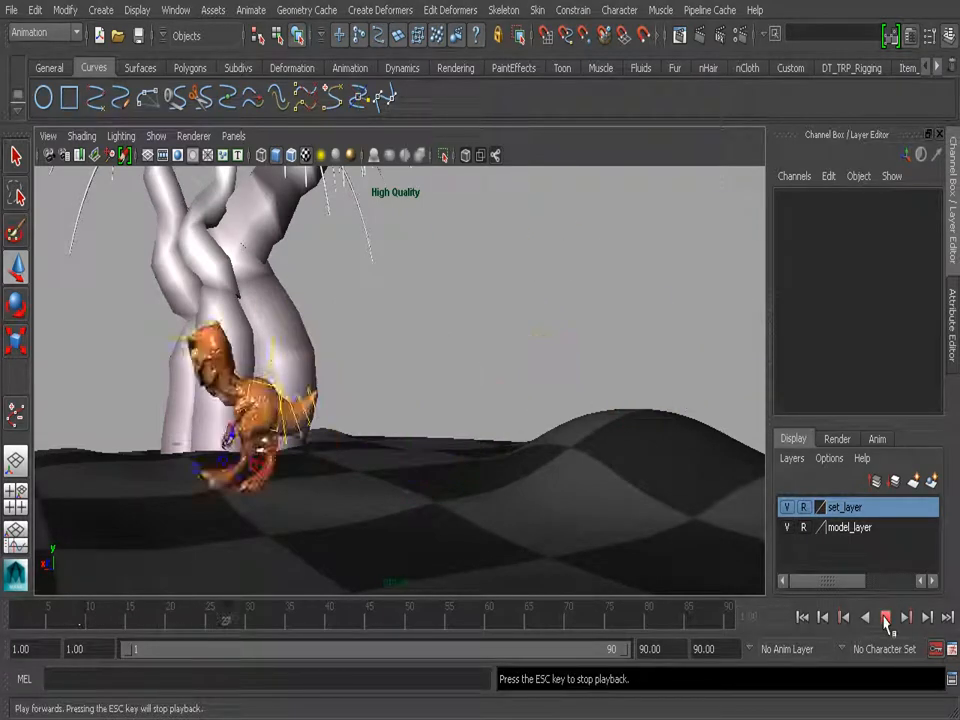